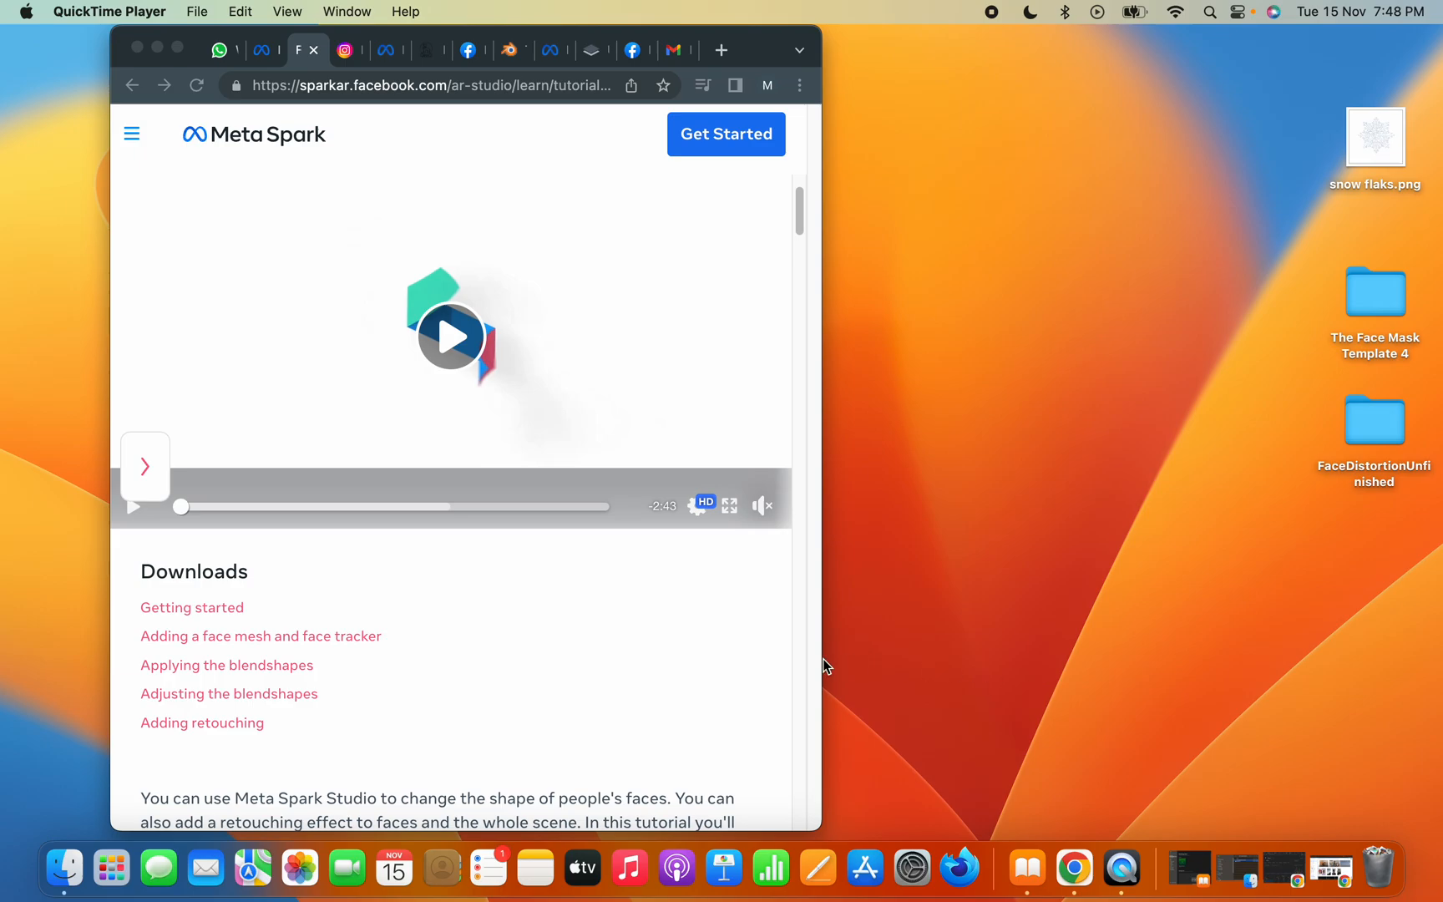
- Open the Face_Distortion_Unfinished project in Meta Spark Studio from the FaceDistortionUnfinished folder on the desktop
{"action": "scroll", "coordinate": [556, 648], "scroll_direction": "down", "scroll_amount": 3}
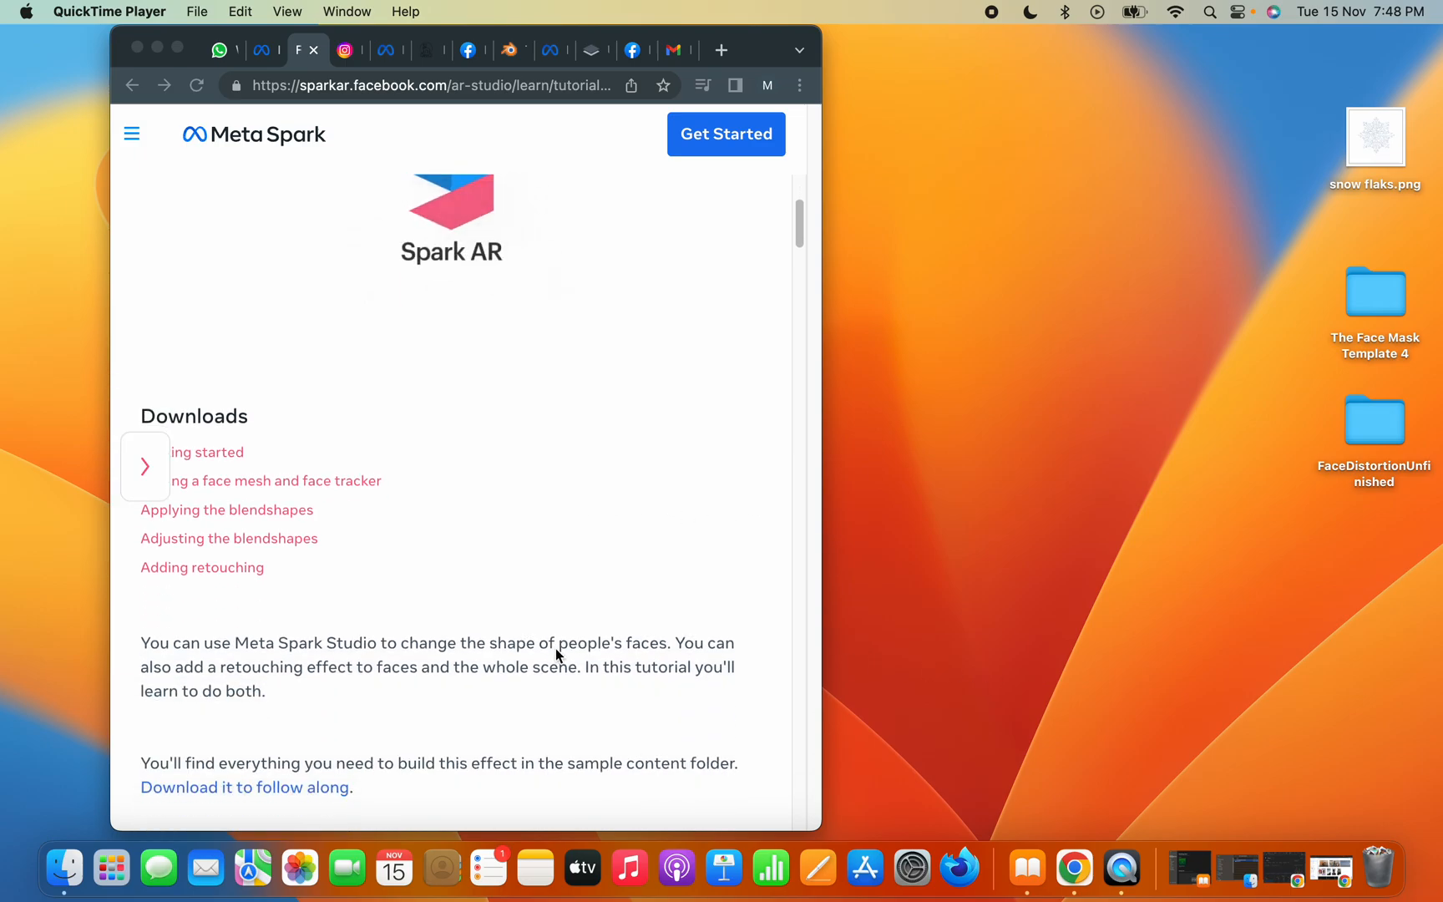
{"action": "scroll", "coordinate": [557, 648], "scroll_direction": "down", "scroll_amount": 2}
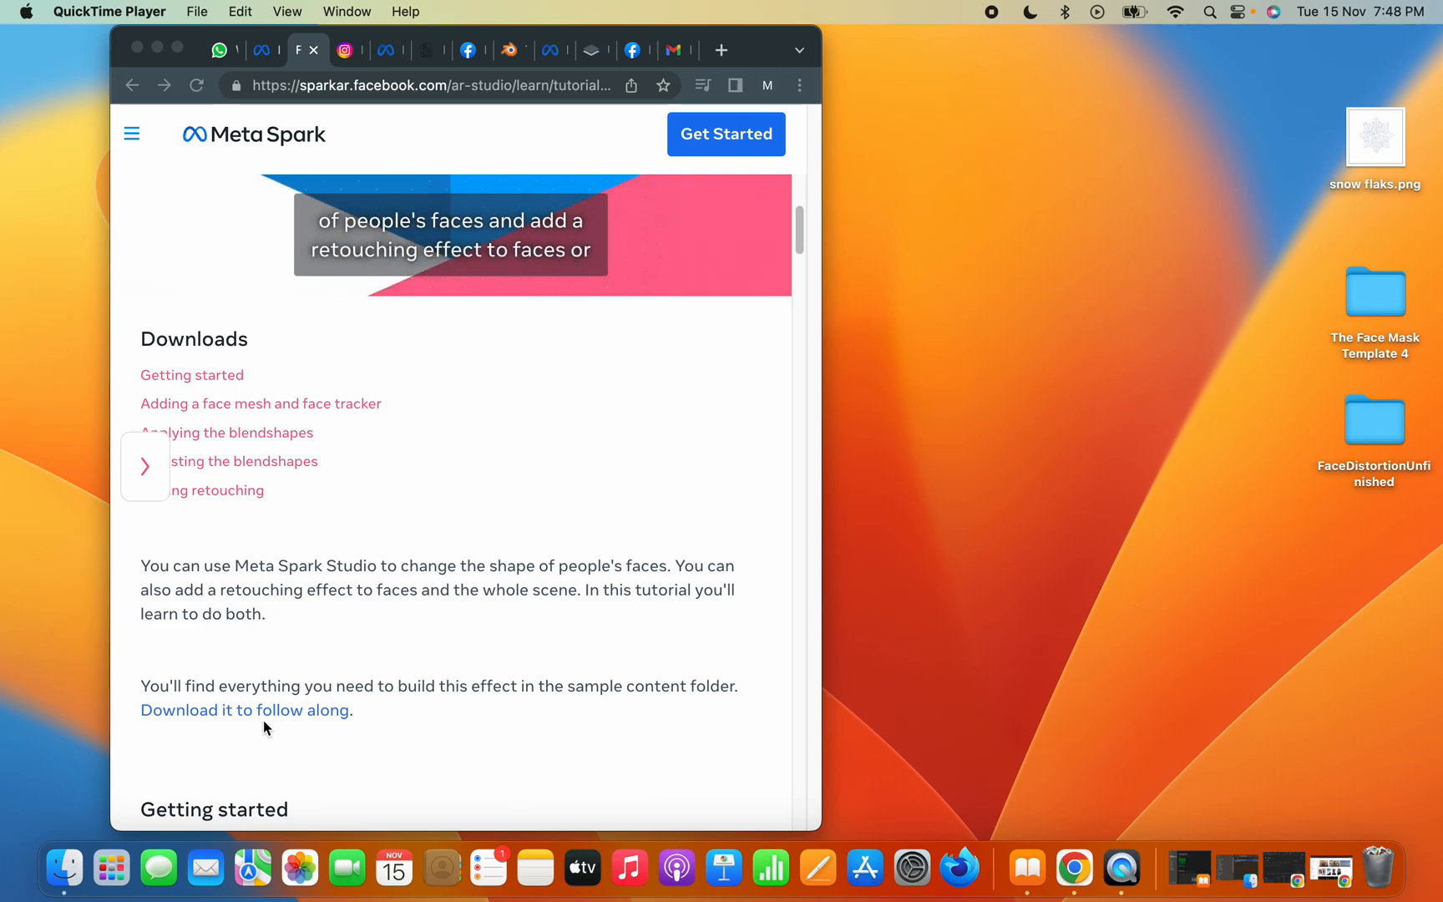
{"action": "scroll", "coordinate": [488, 656], "scroll_direction": "up", "scroll_amount": 5}
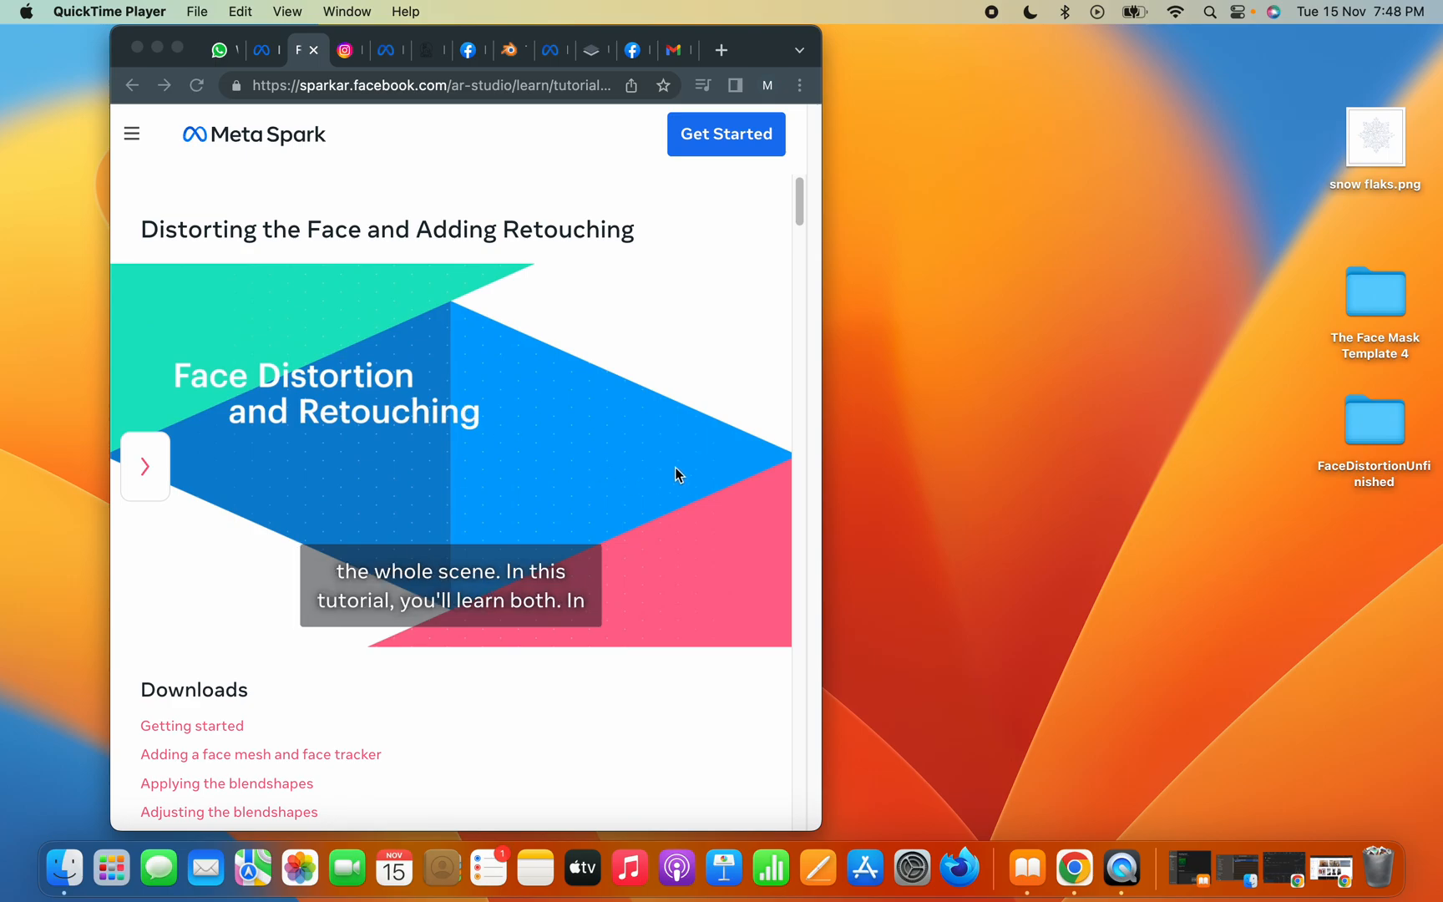
{"action": "double_click", "coordinate": [1379, 429]}
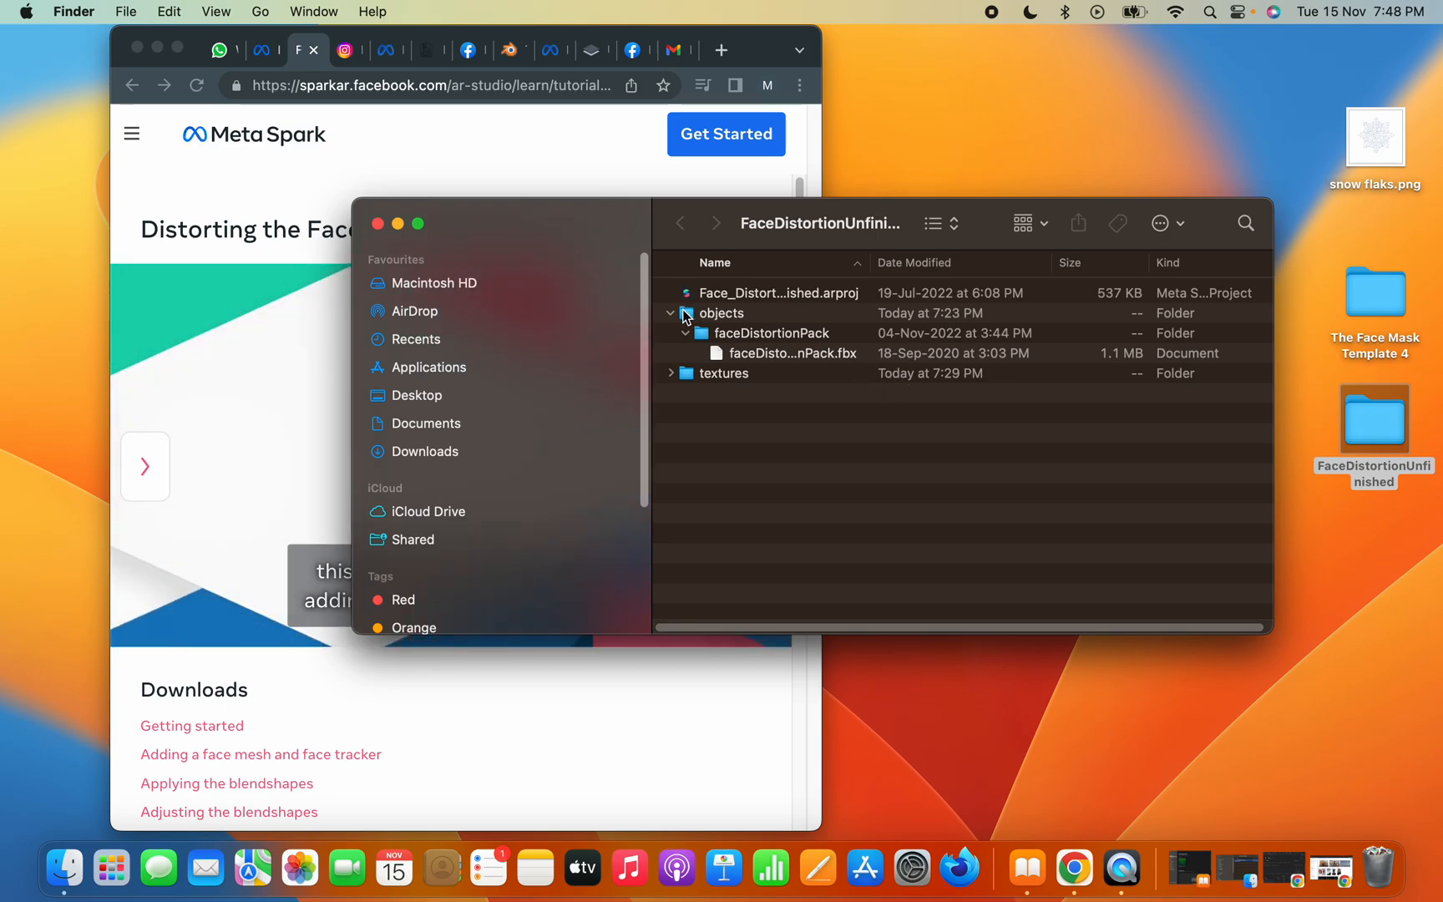
{"action": "left_click", "coordinate": [794, 360]}
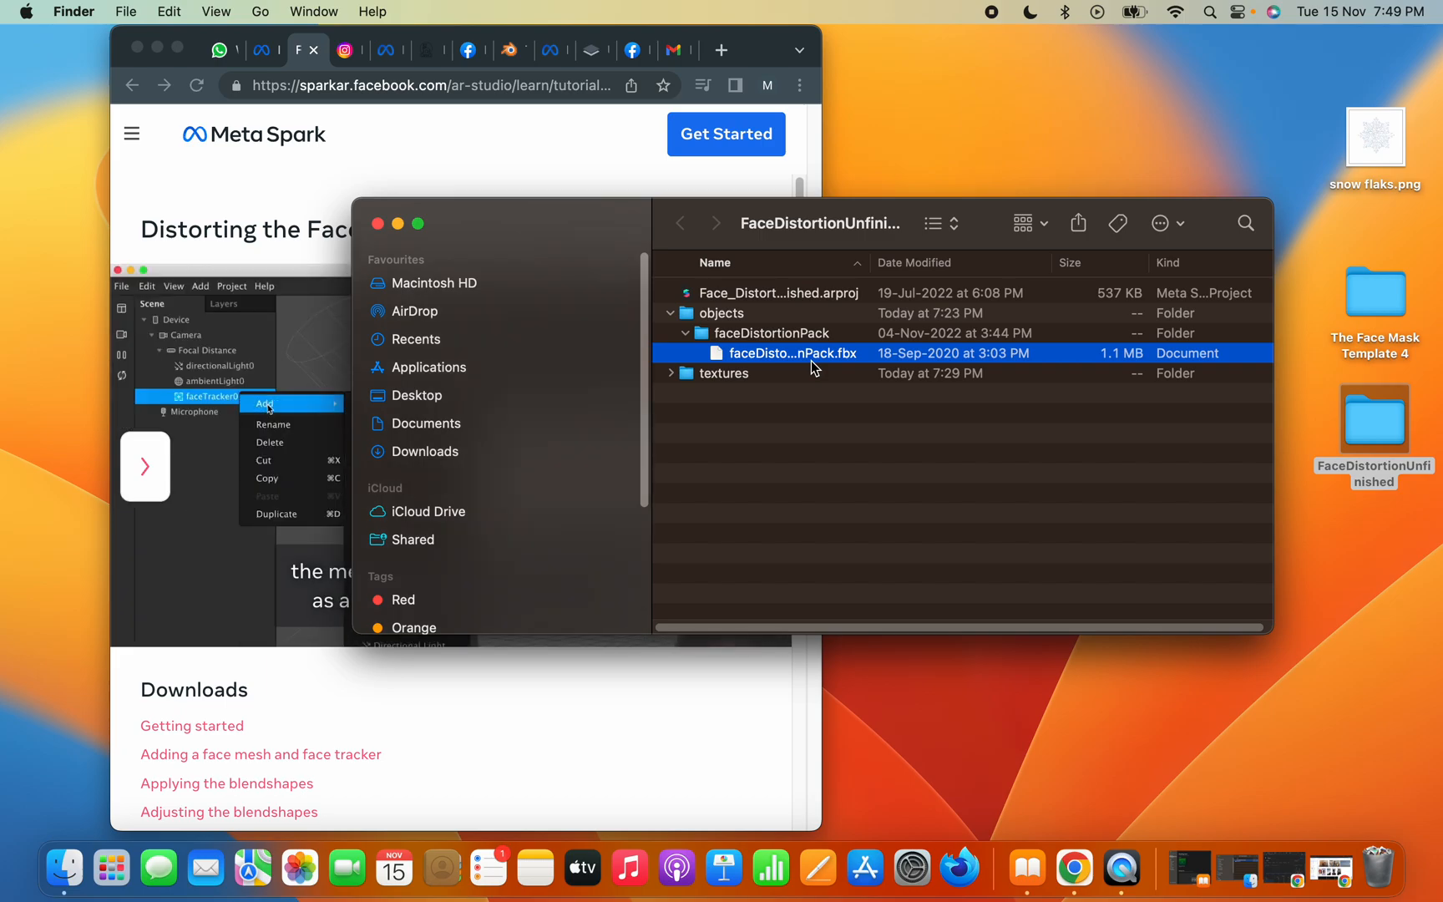
{"action": "double_click", "coordinate": [797, 298]}
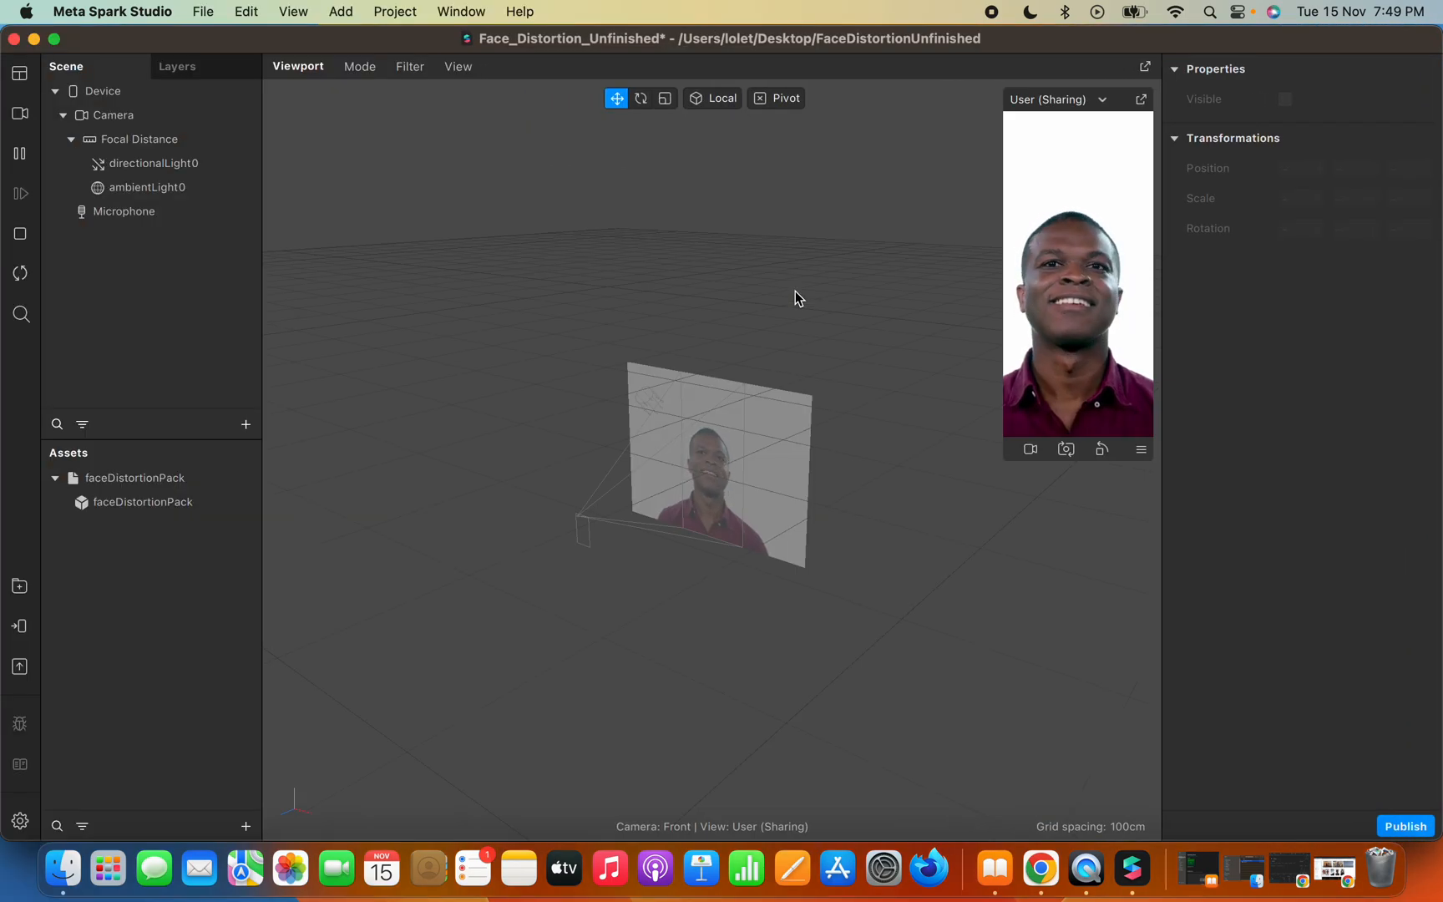
- Inspect the components of the faceDistortionPack 3D object and enlarge the simulator preview
{"action": "left_click", "coordinate": [147, 506]}
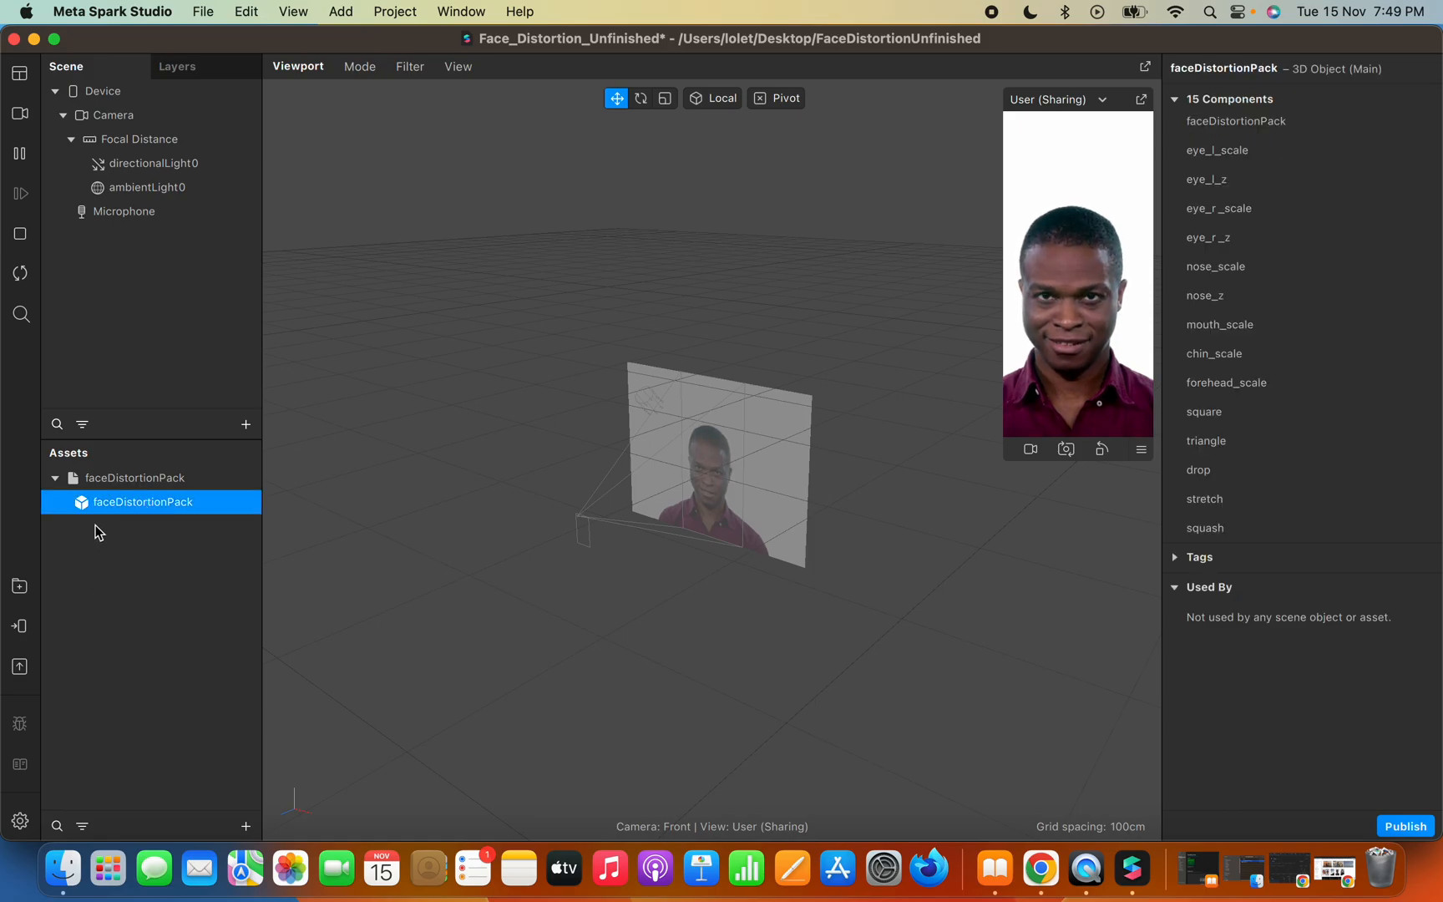
{"action": "left_click", "coordinate": [134, 484]}
{"action": "left_click", "coordinate": [143, 506]}
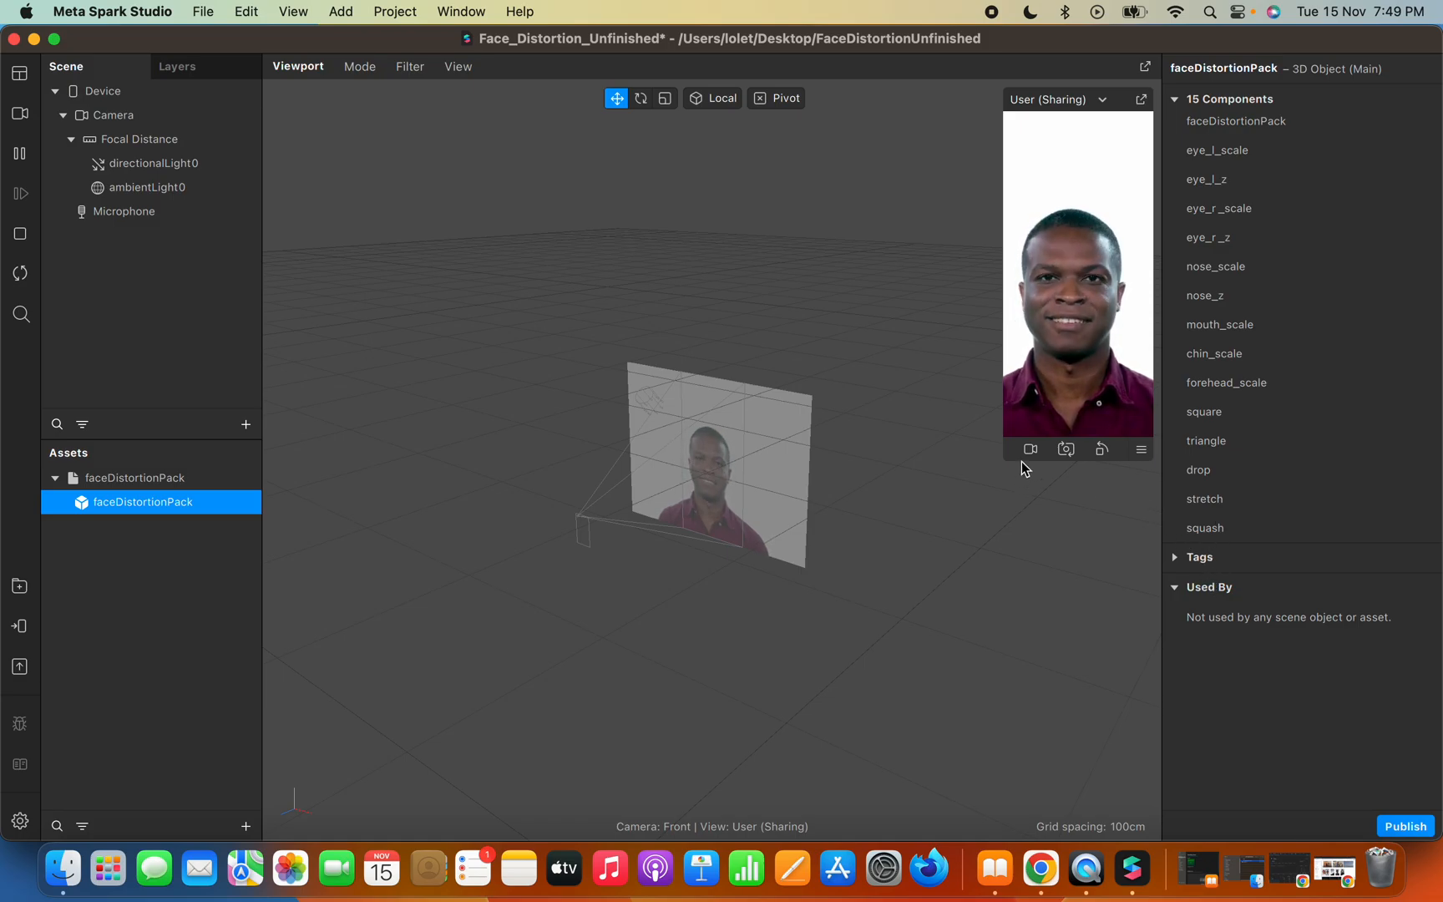
{"action": "left_click_drag", "start_coordinate": [1006, 458], "coordinate": [852, 651]}
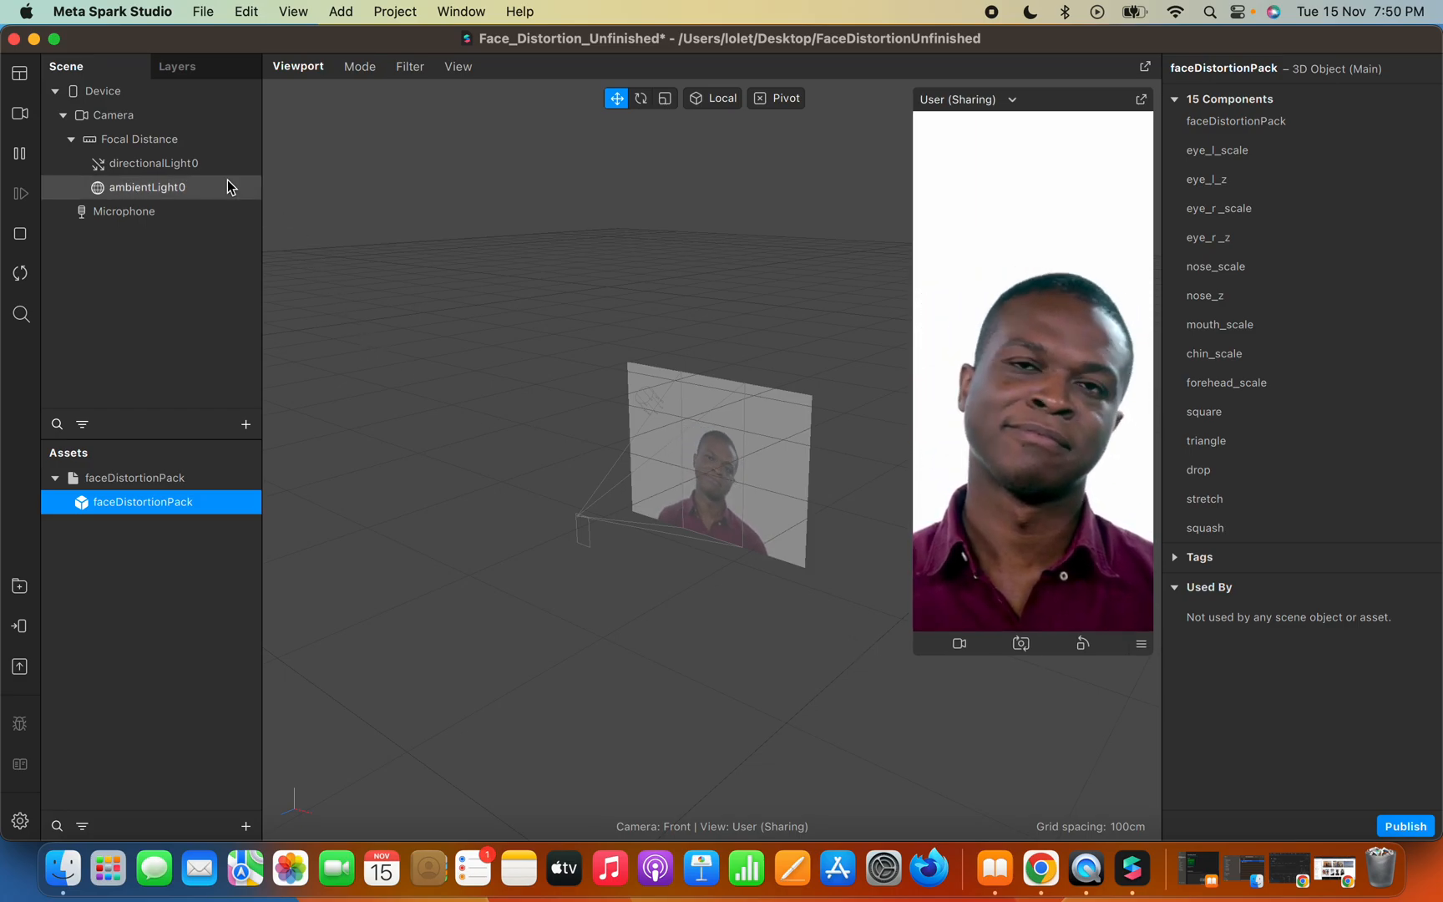
- Add a Face Mesh object to the scene
{"action": "left_click", "coordinate": [55, 40]}
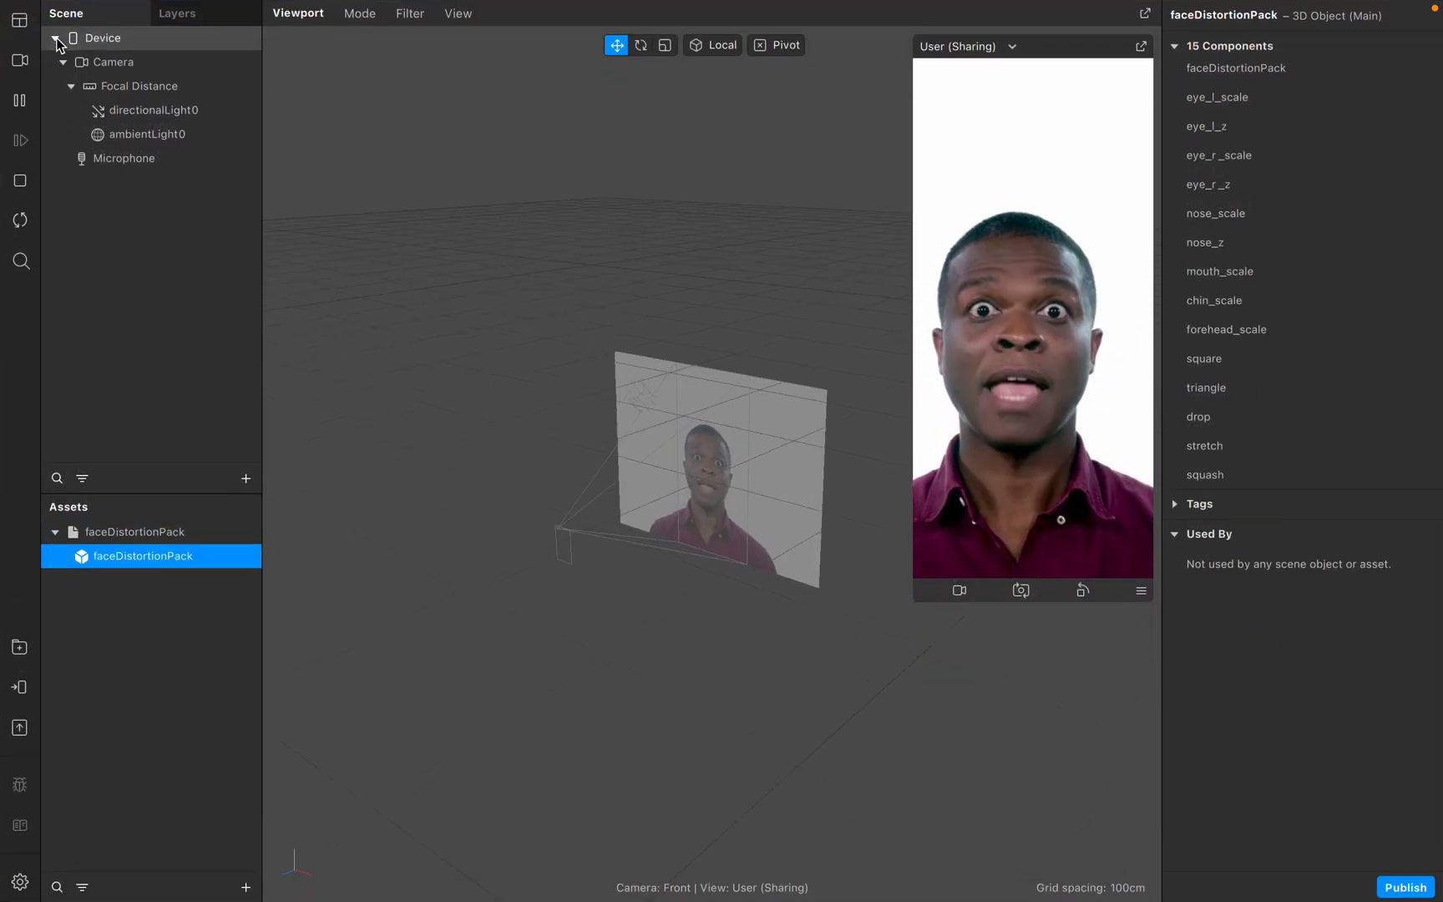
{"action": "left_click", "coordinate": [245, 478]}
{"action": "type", "text": "fac"}
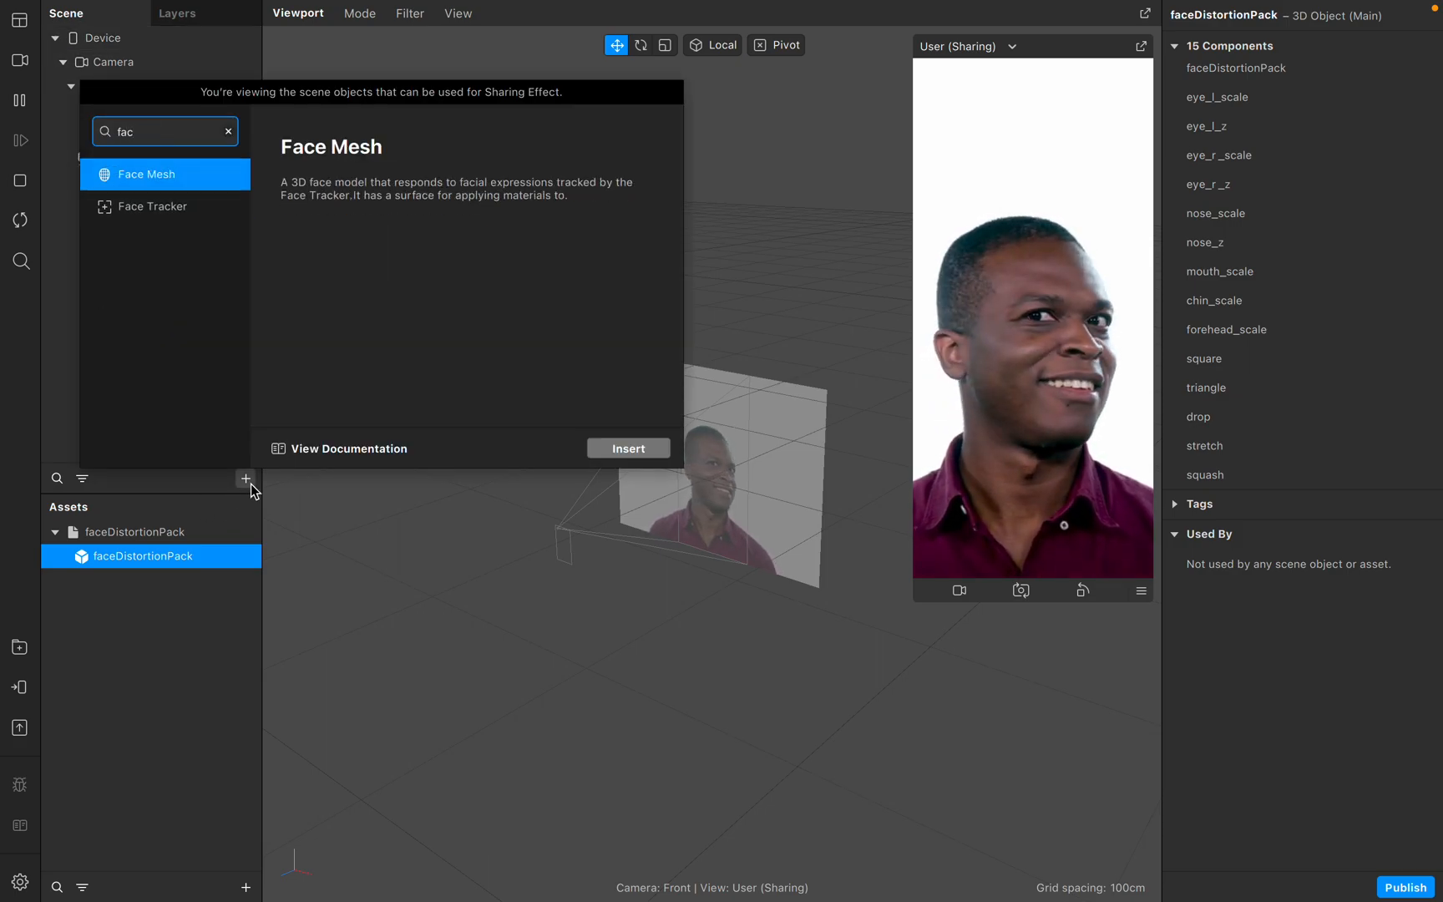
{"action": "key", "text": "Return"}
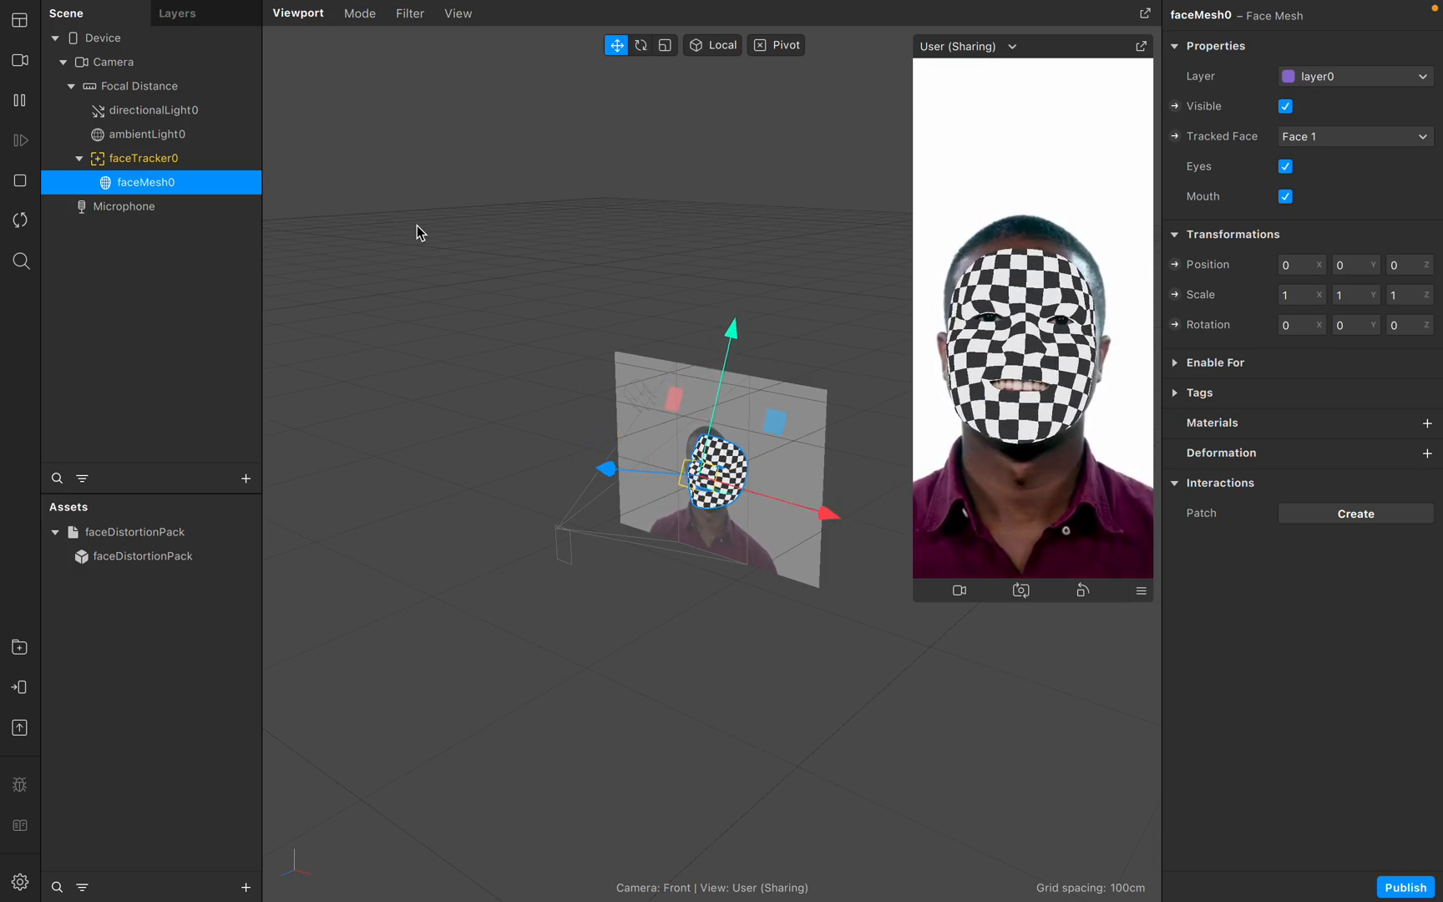
- Add a deformation to the face mesh, using faceDistortionPack as its morph object
{"action": "left_click", "coordinate": [248, 563]}
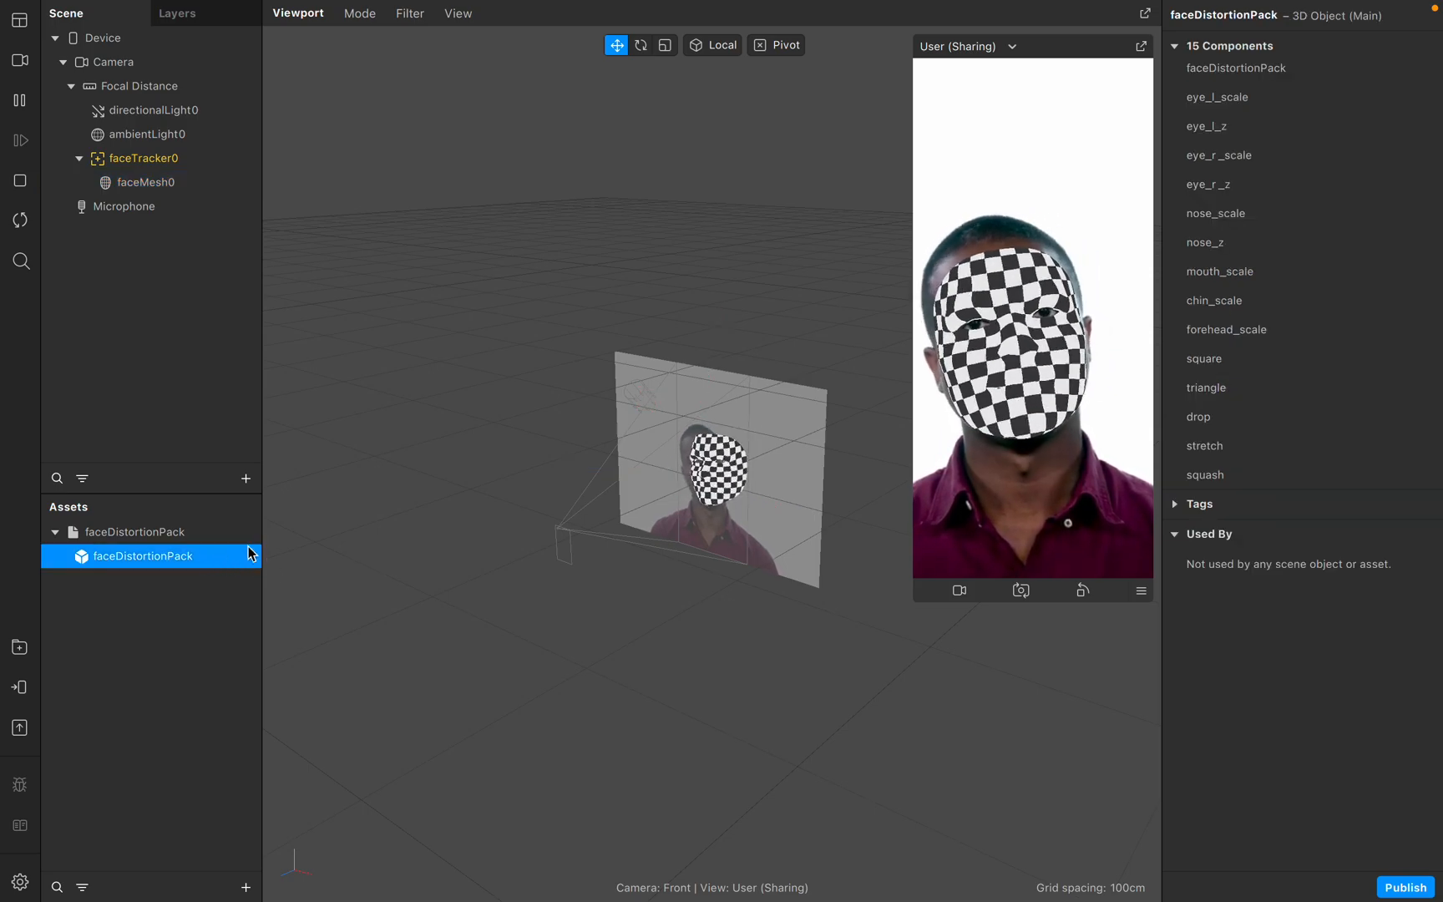
{"action": "left_click", "coordinate": [158, 182]}
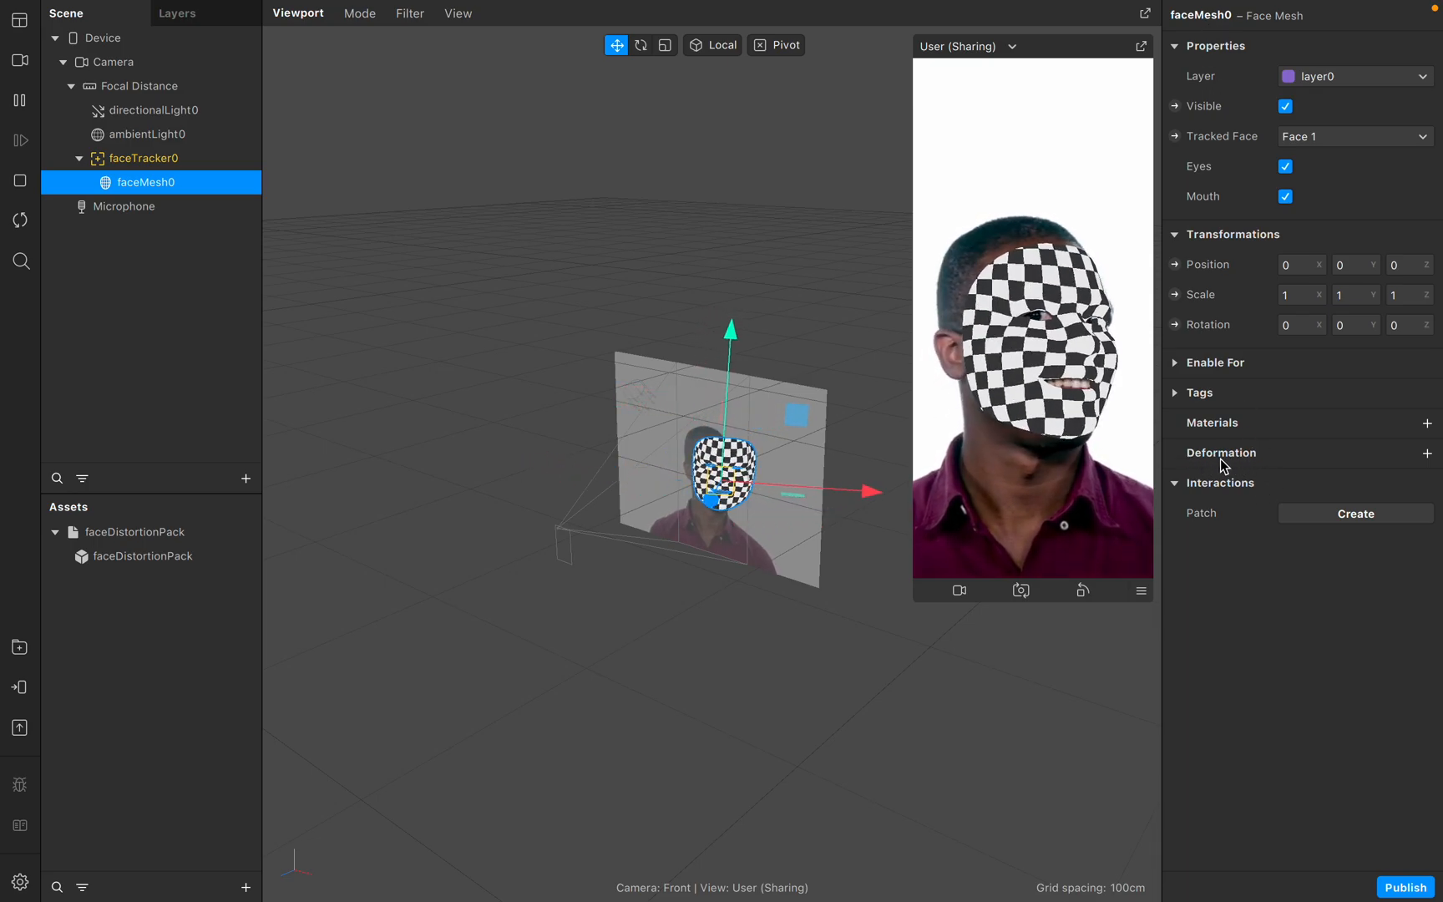
{"action": "left_click", "coordinate": [1427, 453]}
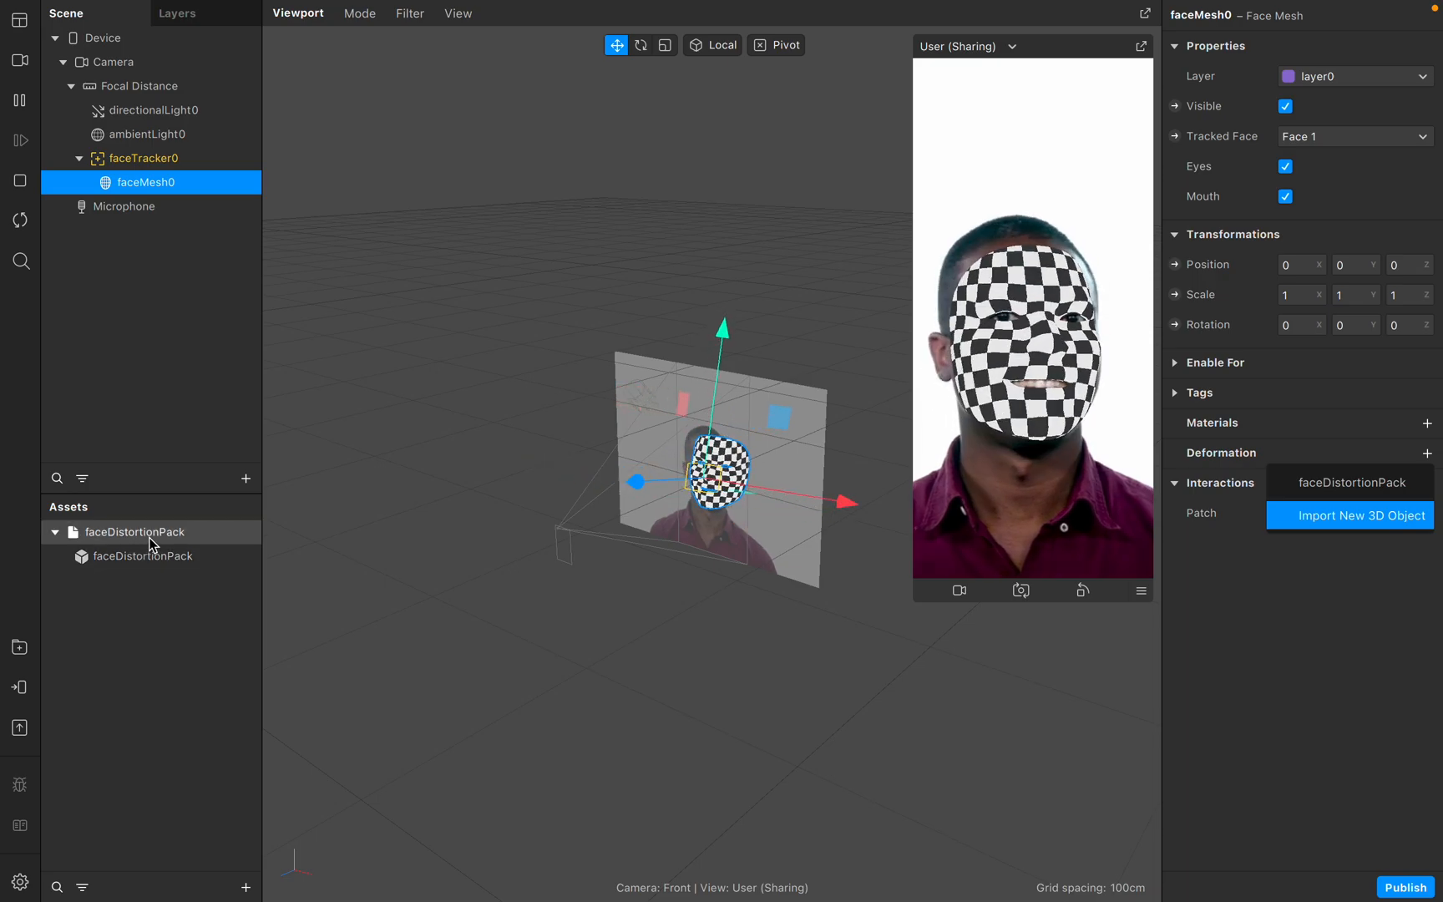
{"action": "left_click", "coordinate": [1339, 483]}
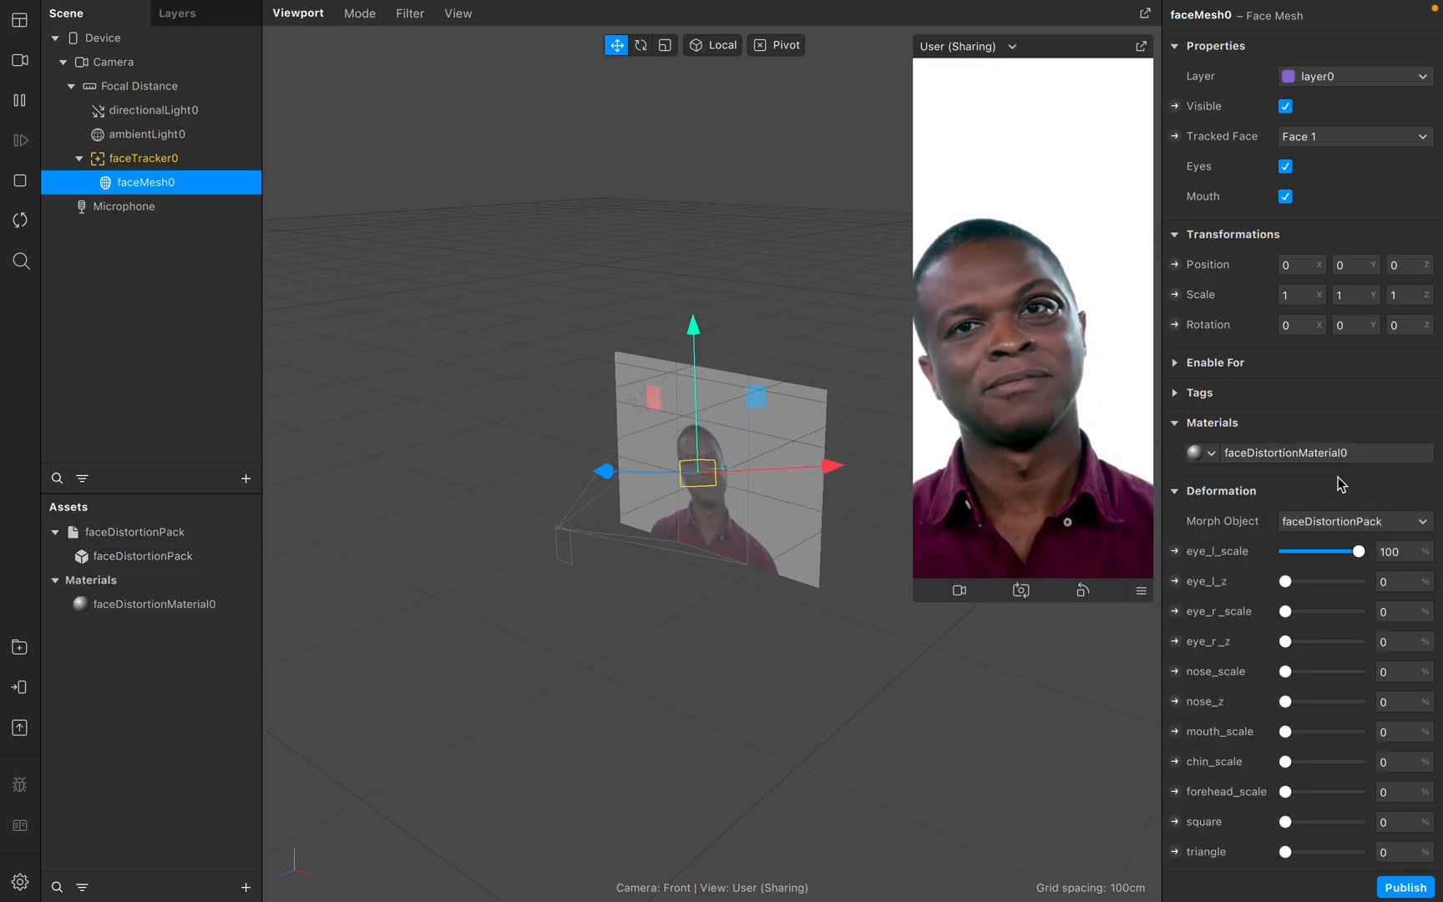
- Try eye_l_scale at 0%, and set both eye_l_scale and eye_r_scale of the face mesh deformation to 100%
{"action": "scroll", "coordinate": [1342, 483], "scroll_direction": "down", "scroll_amount": 4}
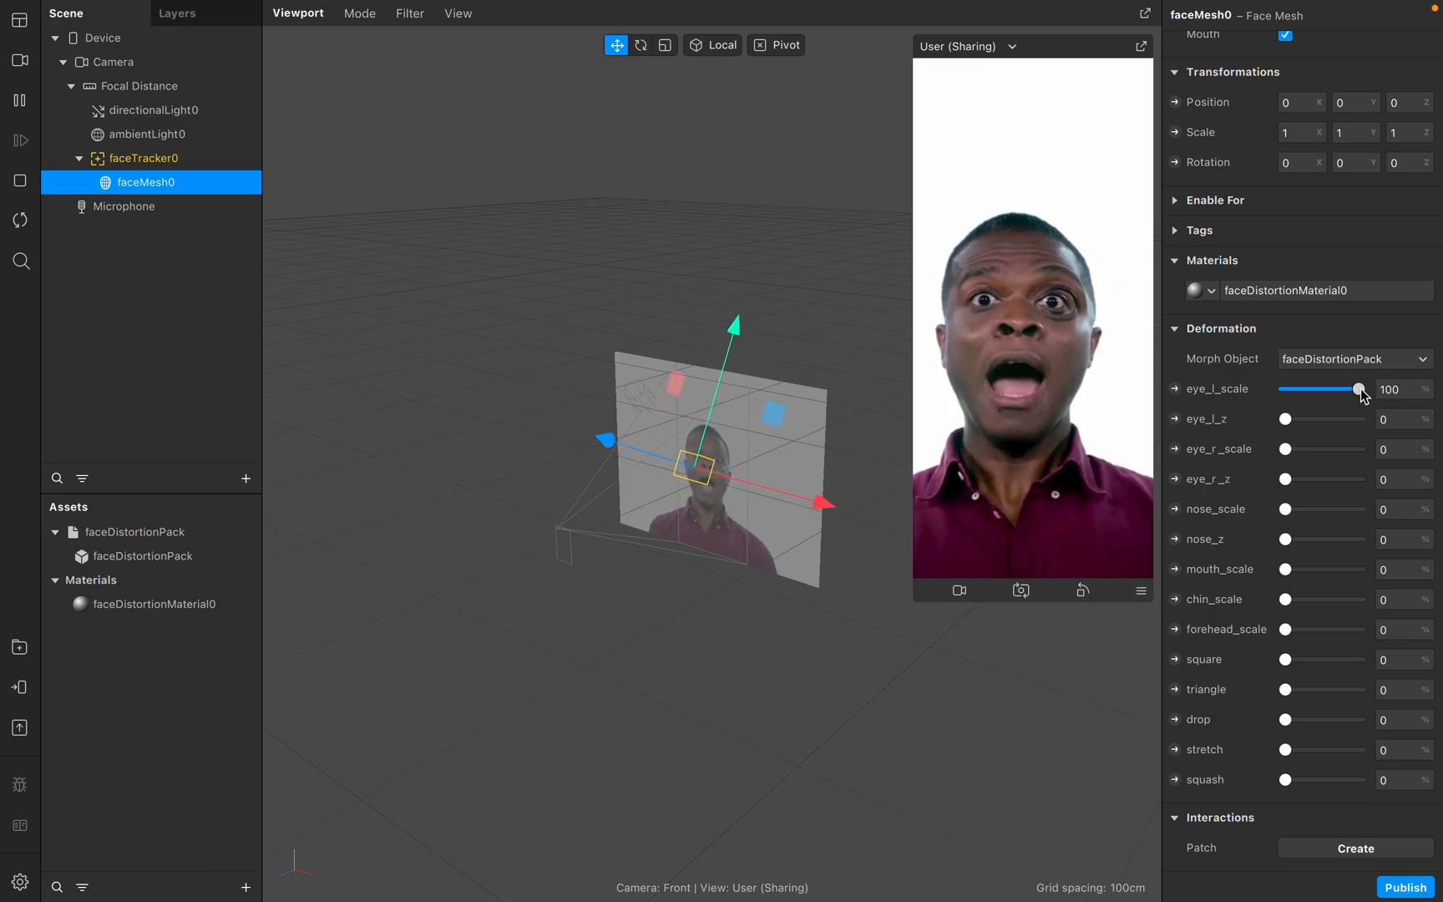
{"action": "left_click_drag", "start_coordinate": [1361, 387], "coordinate": [1283, 393]}
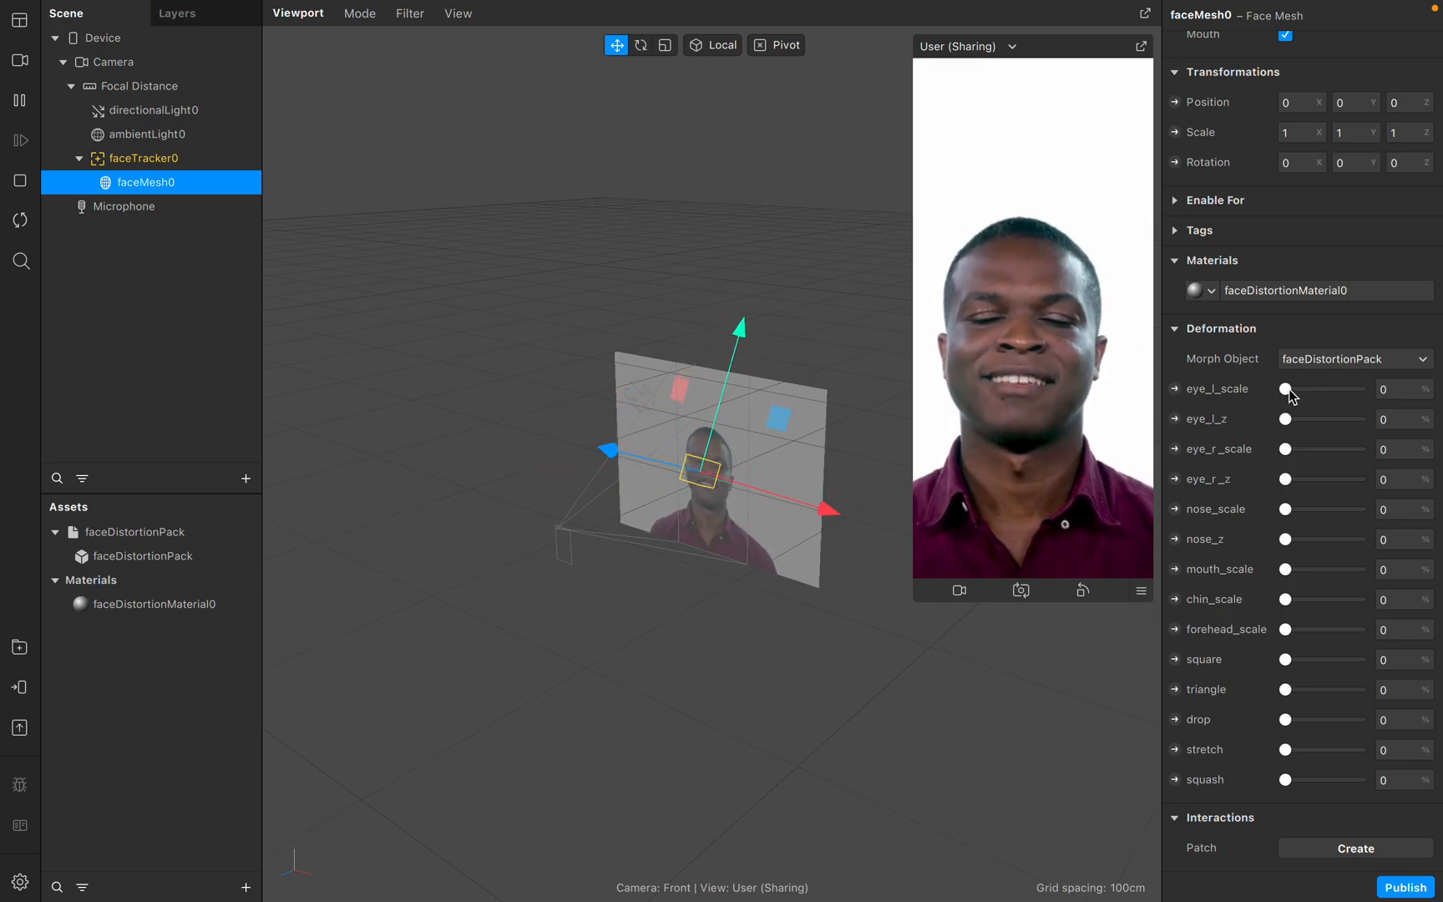
{"action": "left_click_drag", "start_coordinate": [1286, 389], "coordinate": [1396, 402]}
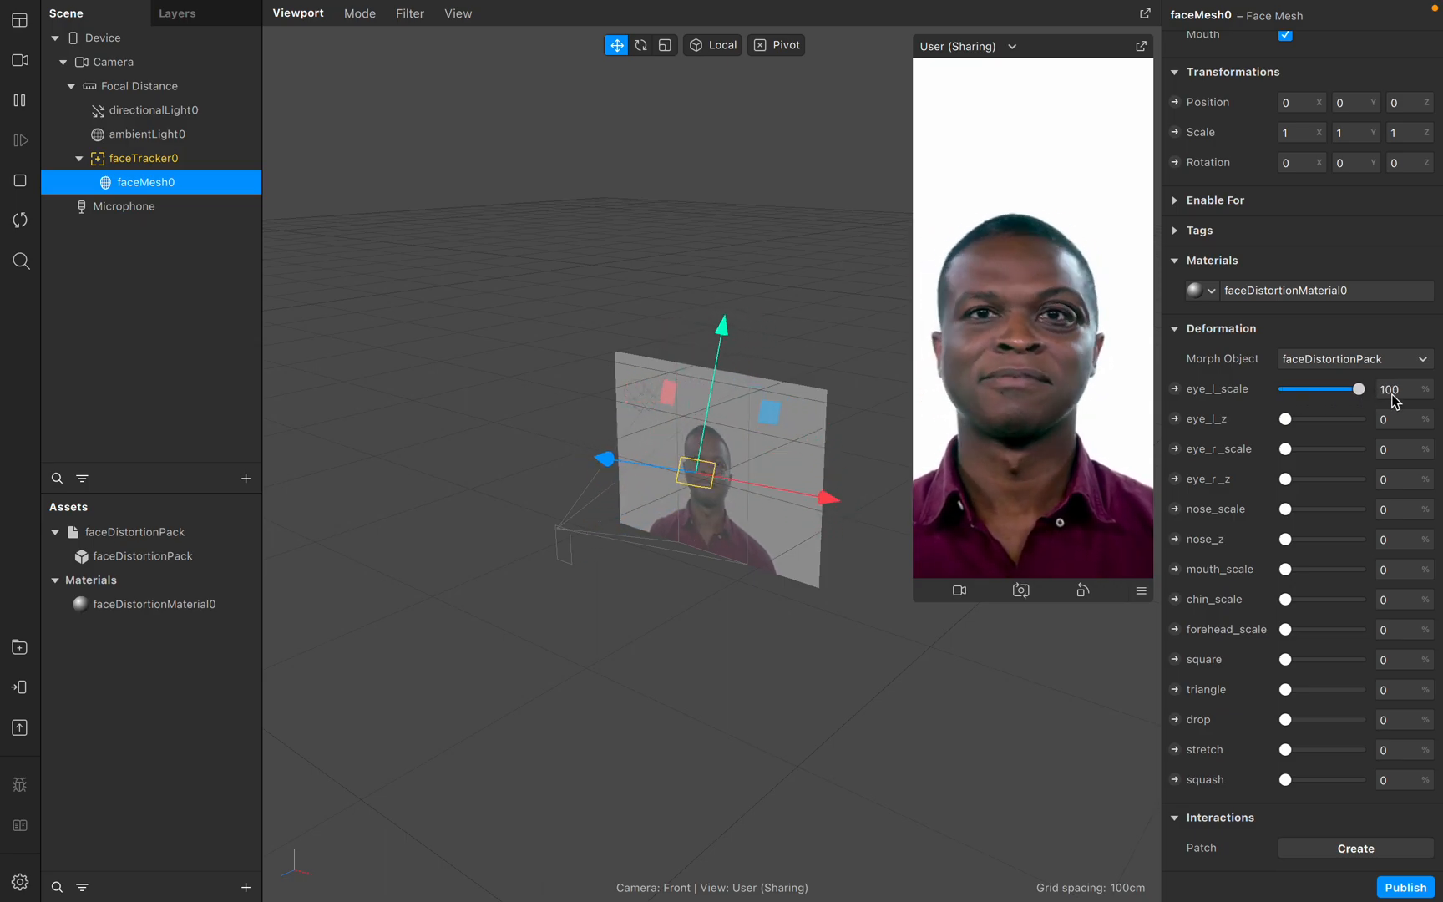
{"action": "left_click_drag", "start_coordinate": [1286, 450], "coordinate": [1374, 451]}
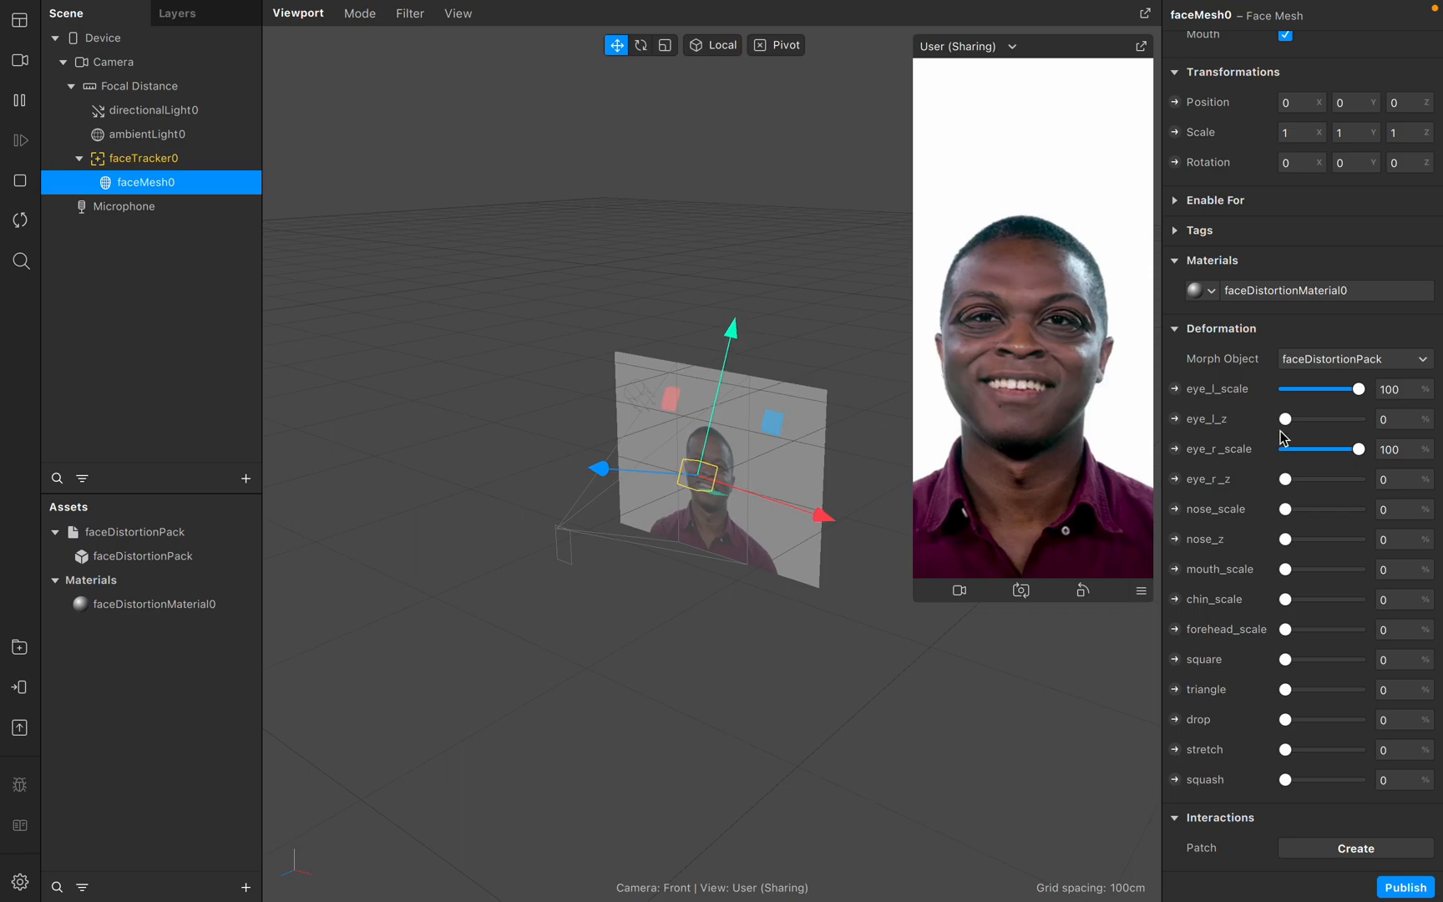
- Try out the eye_l_z and eye_r_z deformations and return both to 0%
{"action": "mouse_move", "coordinate": [1287, 421]}
{"action": "left_mouse_down"}
{"action": "mouse_move", "coordinate": [1428, 415]}
{"action": "mouse_move", "coordinate": [1280, 428]}
{"action": "left_mouse_up"}
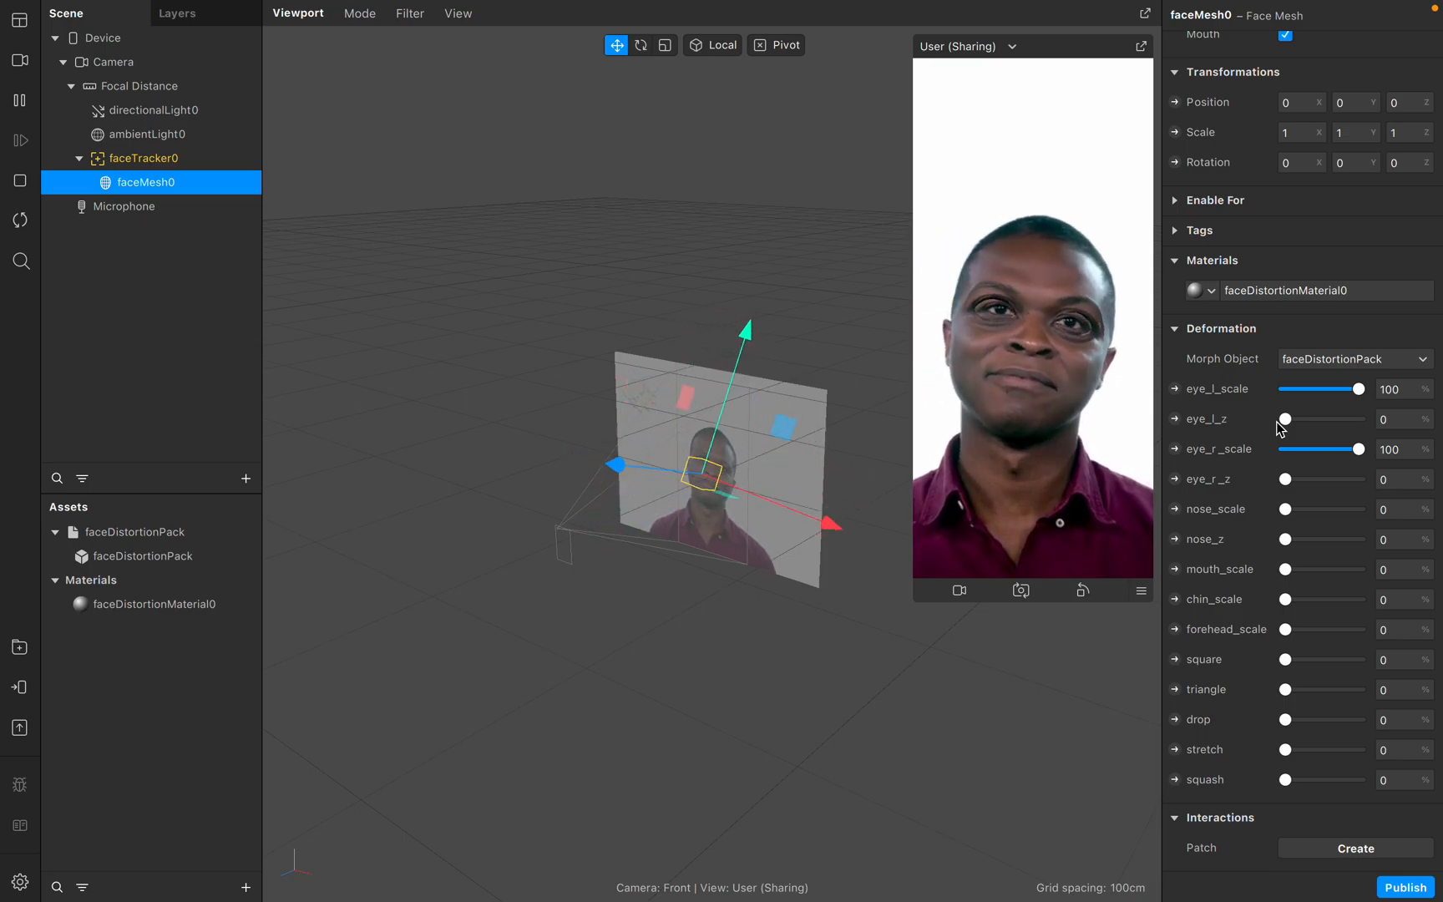
{"action": "left_click_drag", "start_coordinate": [1300, 419], "coordinate": [1197, 454]}
{"action": "left_click_drag", "start_coordinate": [1286, 482], "coordinate": [1217, 489]}
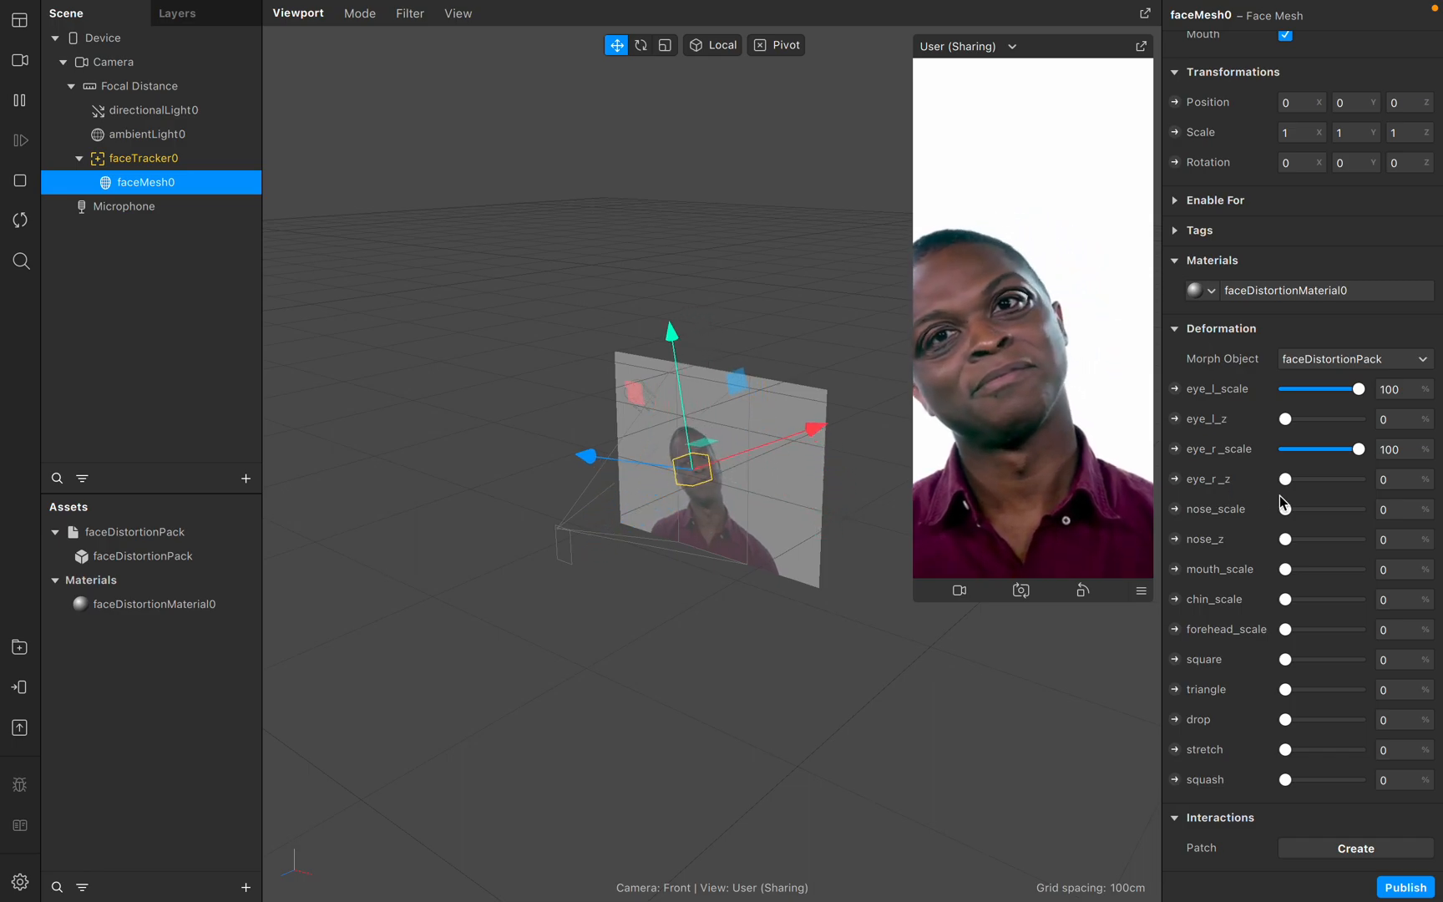
- Preview the nose_scale and nose_z deformations one after the other at 100%, returning each to 0%
{"action": "left_click_drag", "start_coordinate": [1284, 503], "coordinate": [1410, 520]}
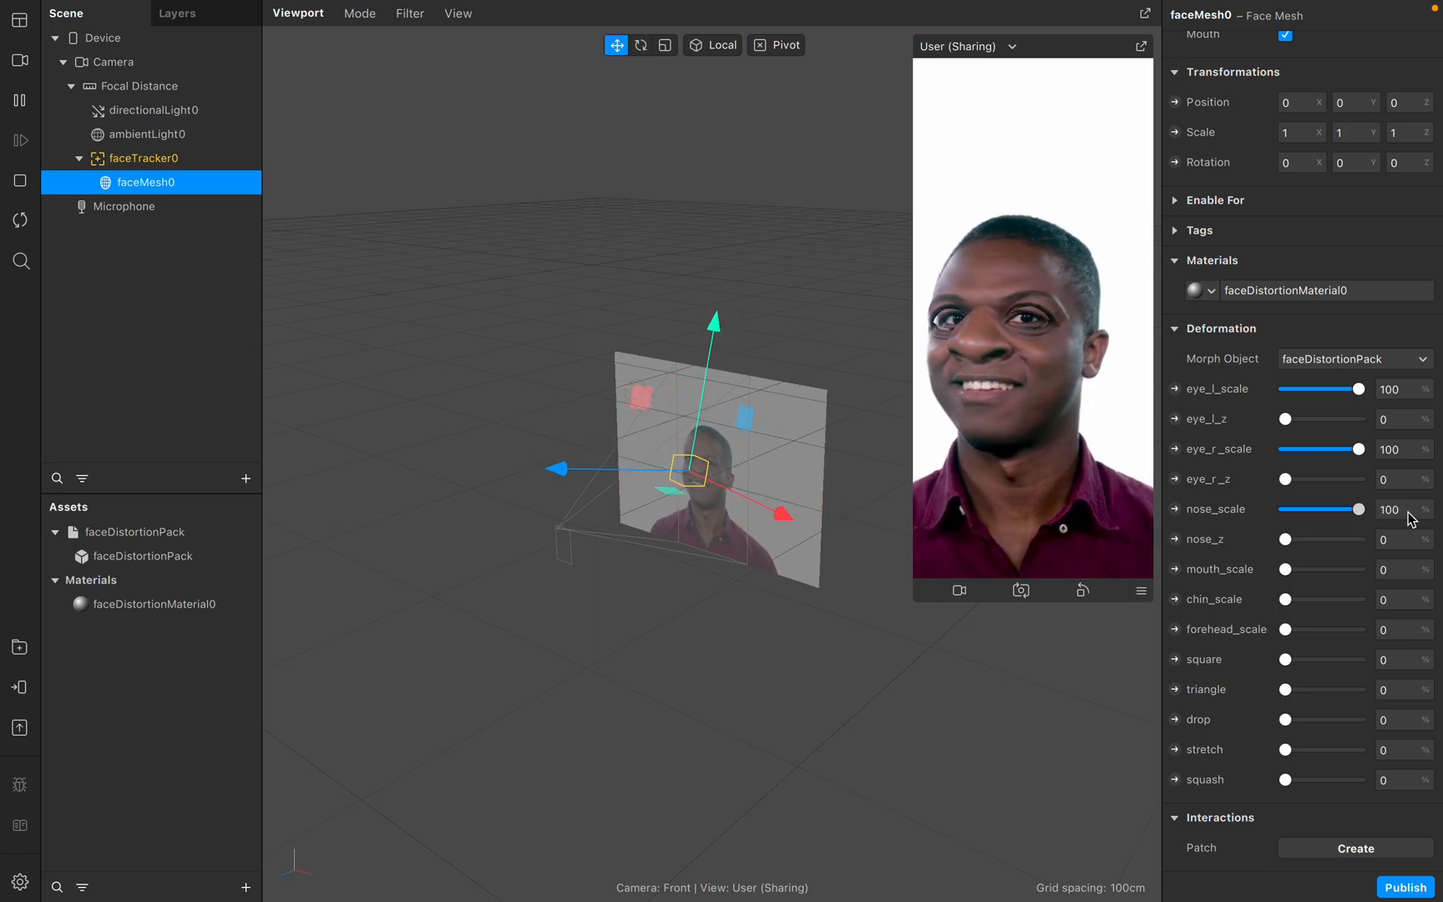
{"action": "left_click_drag", "start_coordinate": [1410, 519], "coordinate": [1237, 512]}
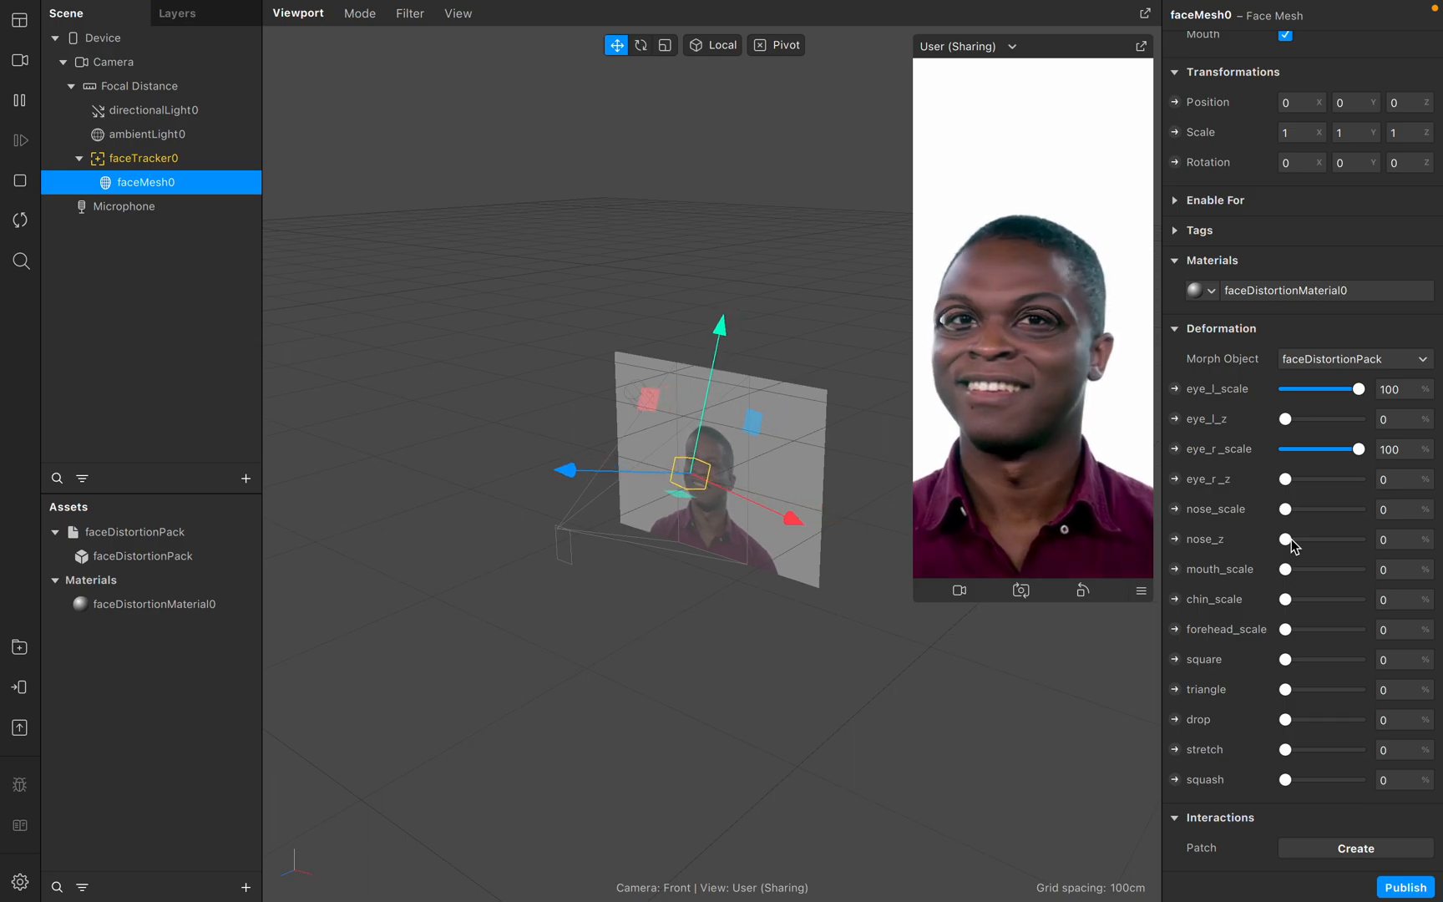
{"action": "left_click_drag", "start_coordinate": [1292, 544], "coordinate": [1394, 544]}
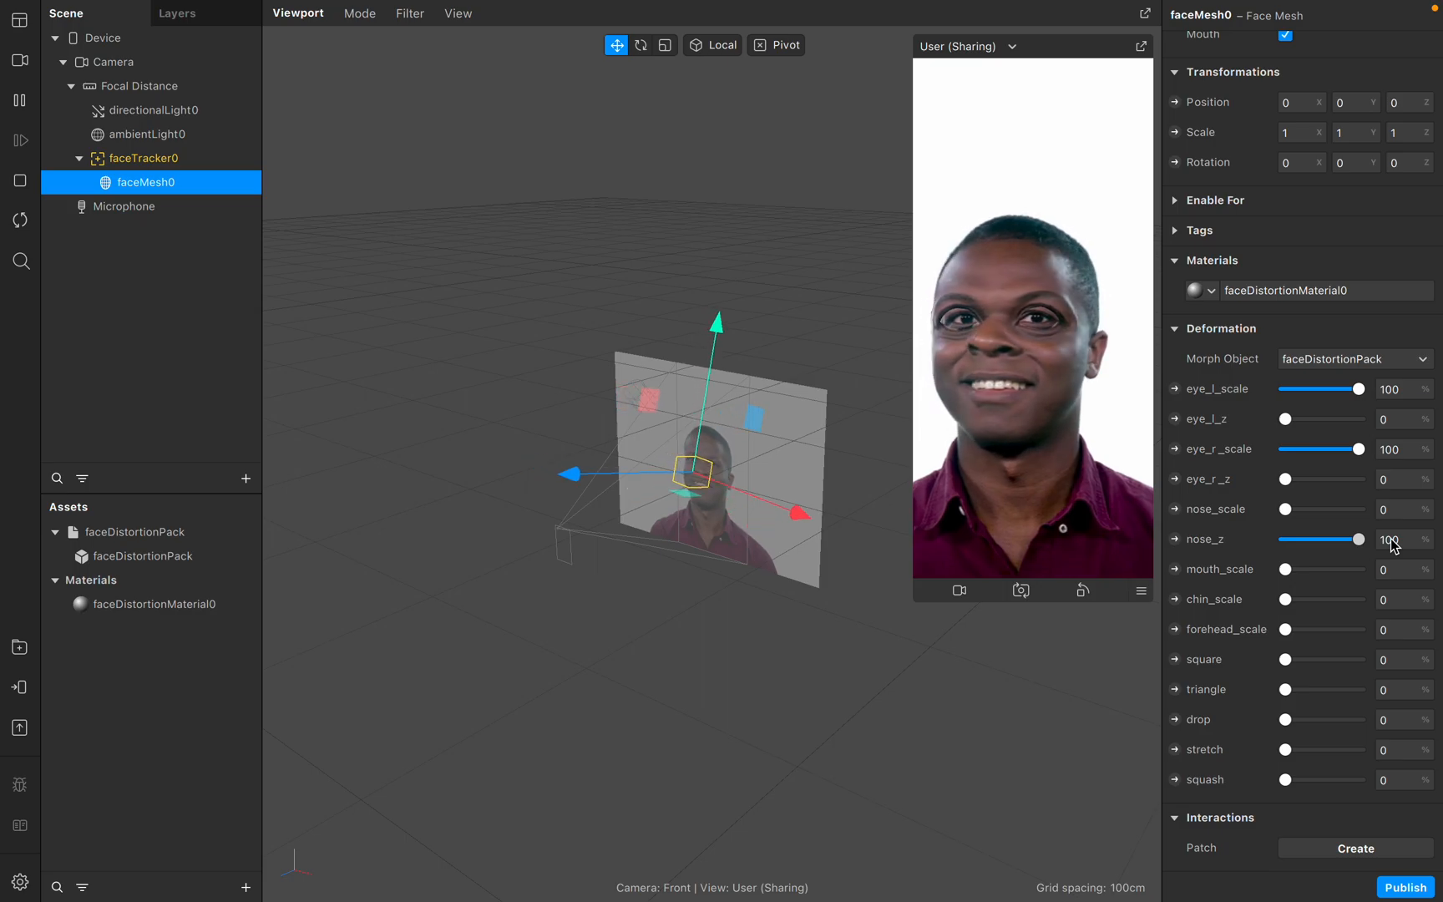
{"action": "left_click_drag", "start_coordinate": [1392, 543], "coordinate": [1285, 573]}
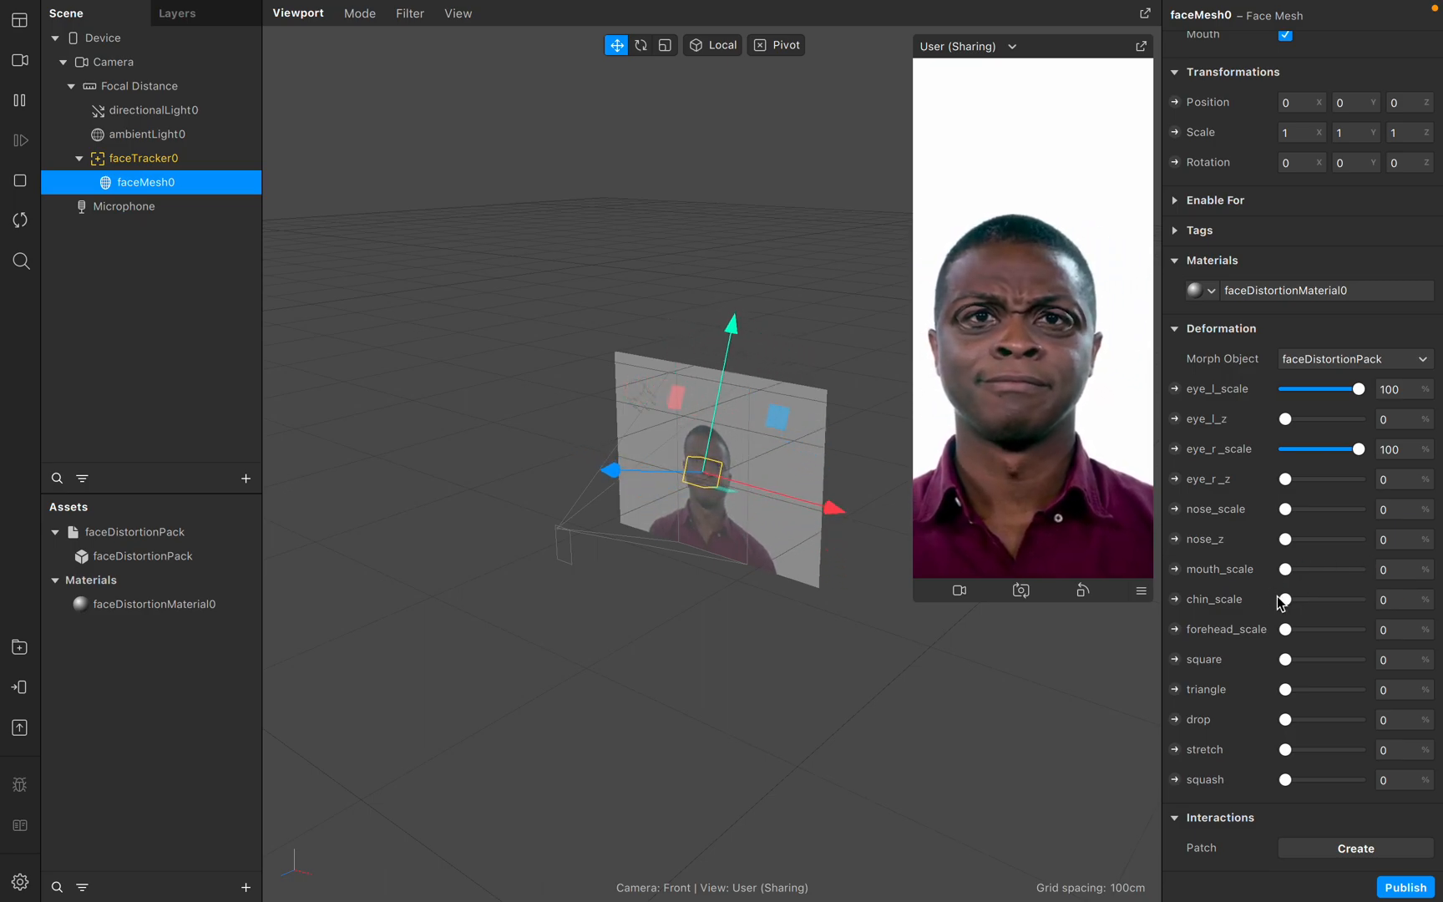
- Try out the chin_scale deformation and preview forehead_scale at 100%, returning both to 0%
{"action": "left_click_drag", "start_coordinate": [1292, 603], "coordinate": [1288, 604]}
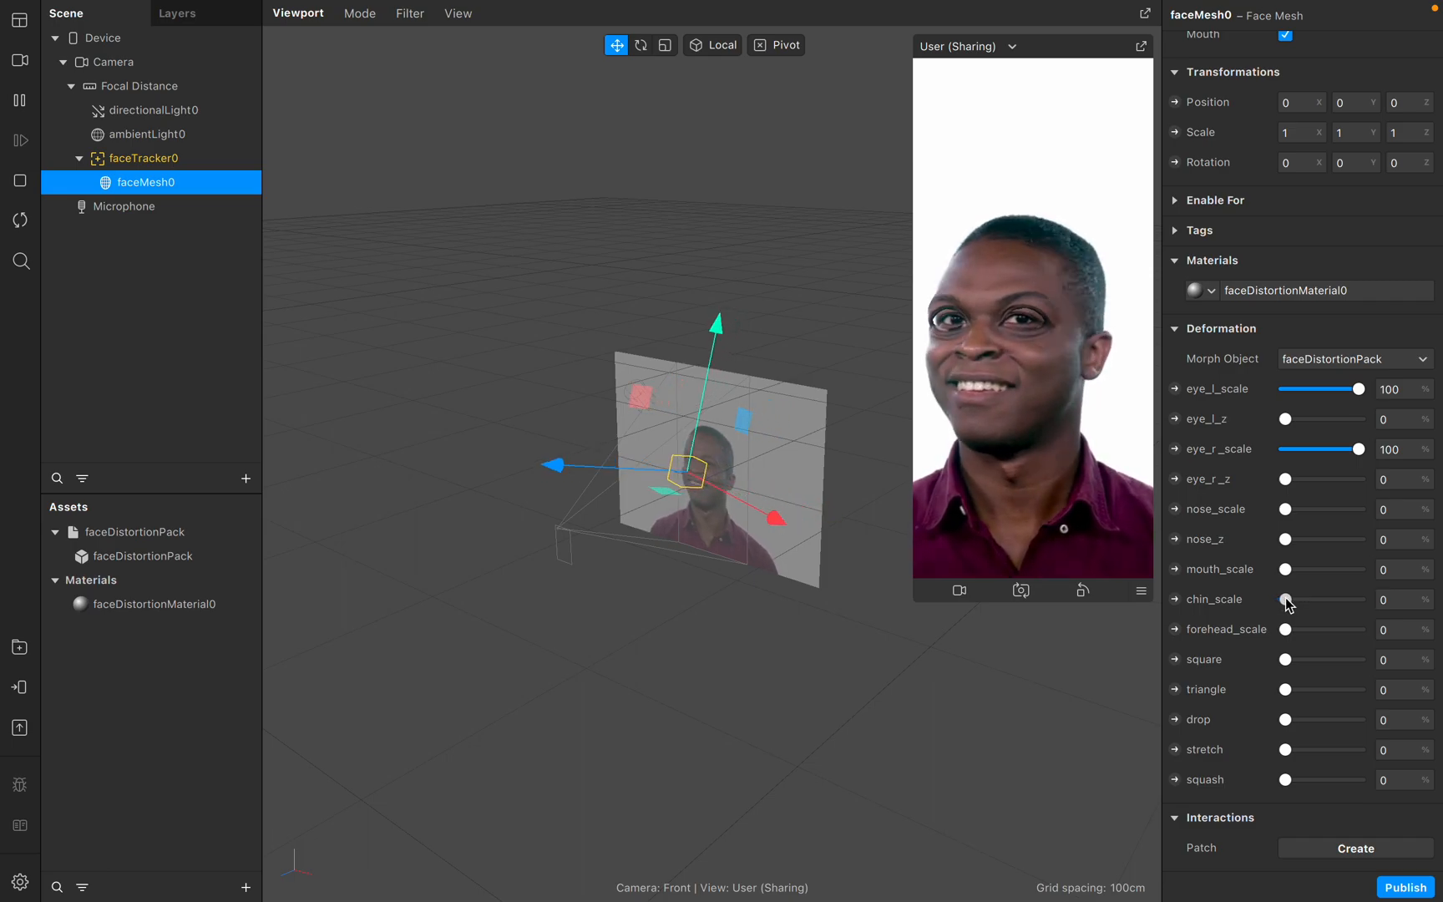
{"action": "left_click_drag", "start_coordinate": [1287, 602], "coordinate": [1142, 650]}
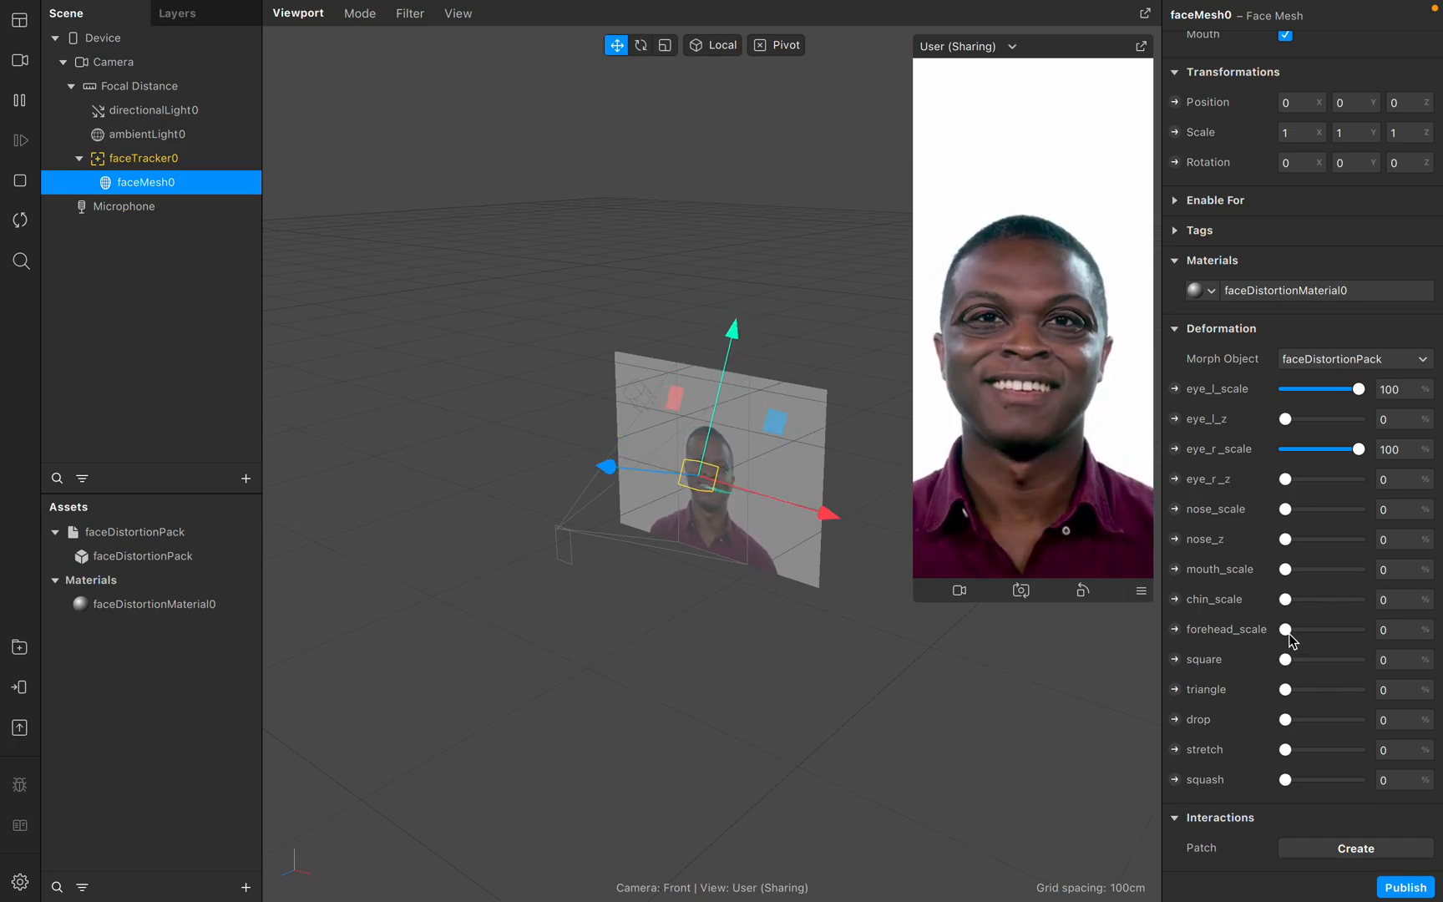
{"action": "left_click_drag", "start_coordinate": [1287, 630], "coordinate": [1419, 637]}
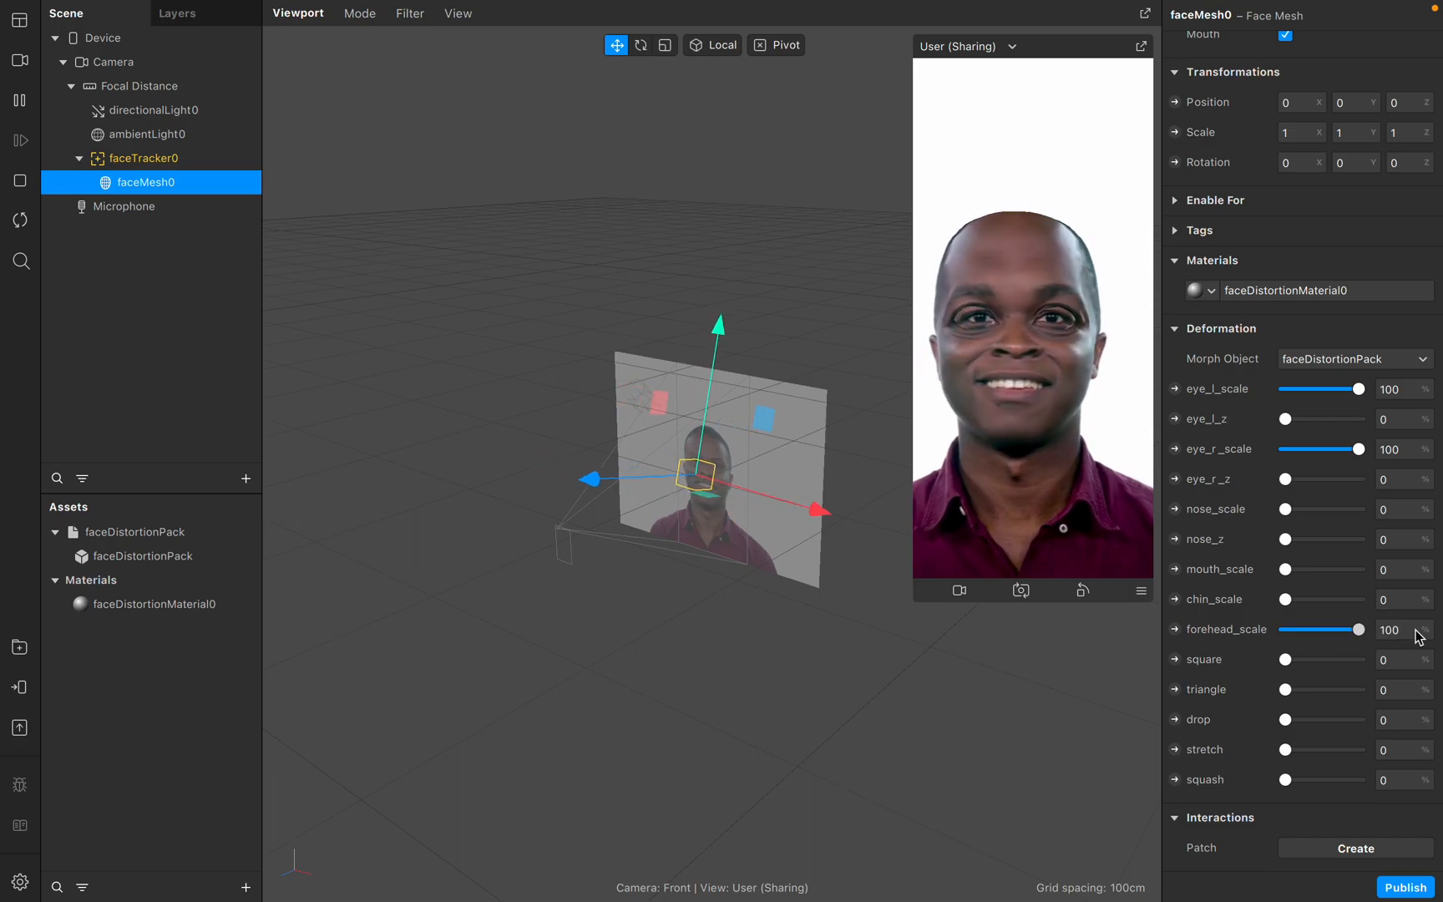
{"action": "left_click_drag", "start_coordinate": [1358, 632], "coordinate": [1421, 645]}
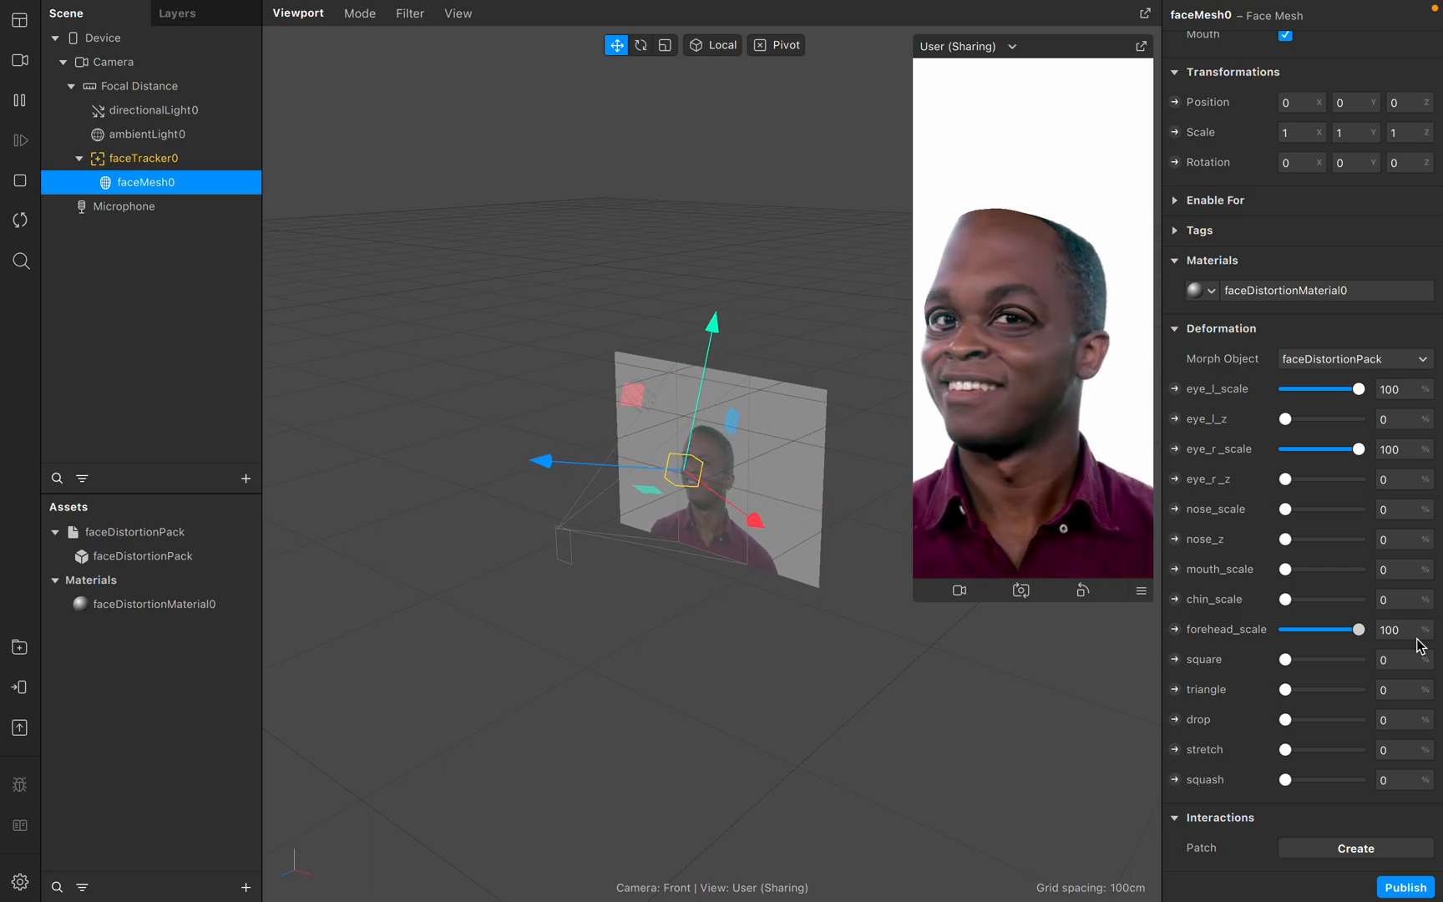
{"action": "left_click_drag", "start_coordinate": [1417, 640], "coordinate": [1229, 671]}
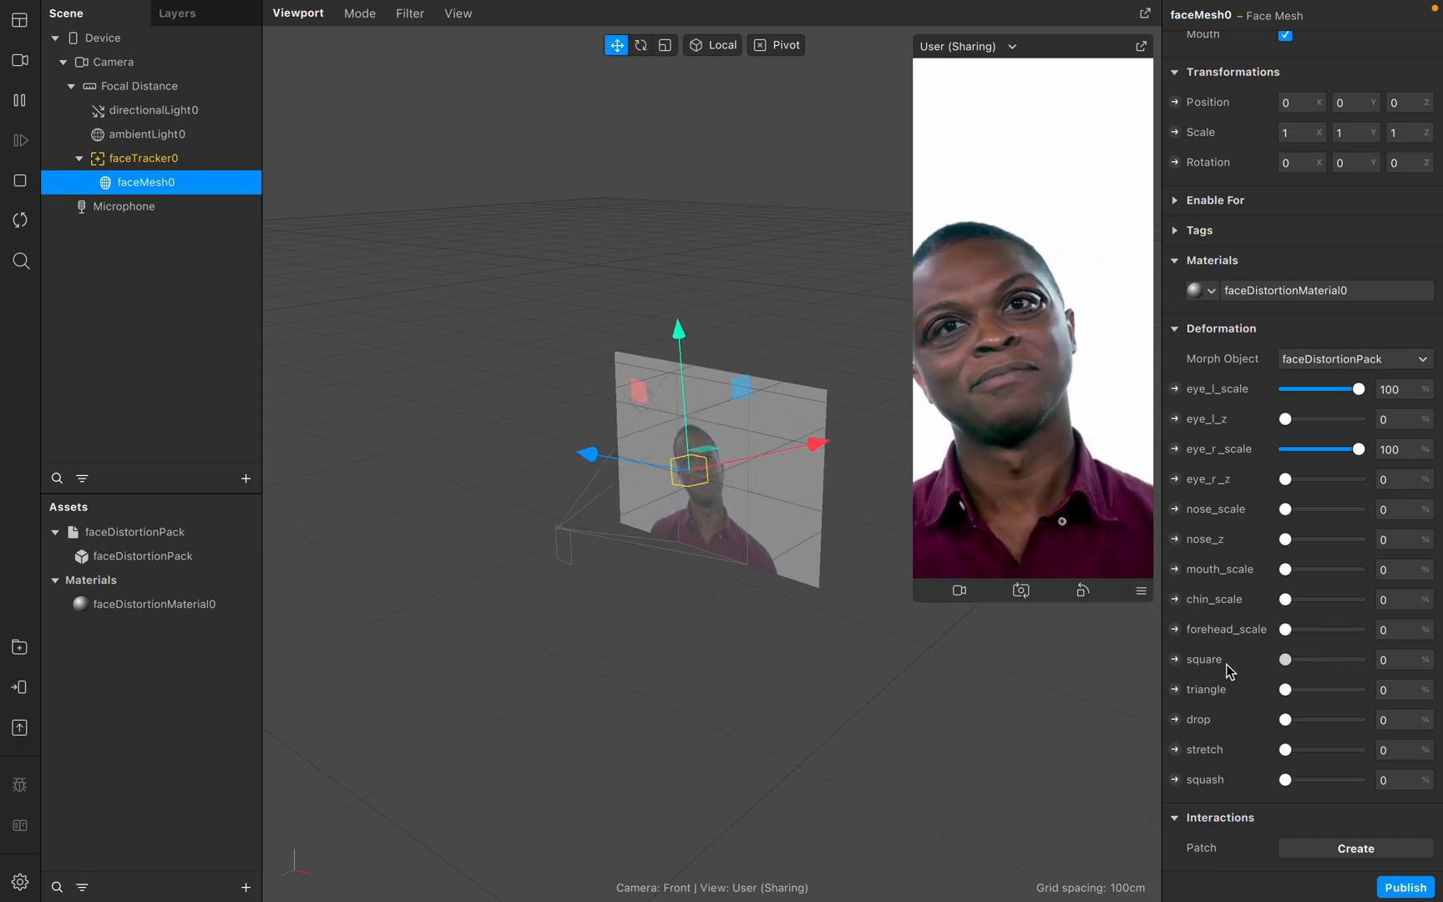
- Try out the face-shape deformations from square to stretch, with drop at 100%, and return them all to 0%
{"action": "left_click_drag", "start_coordinate": [1349, 669], "coordinate": [1441, 729]}
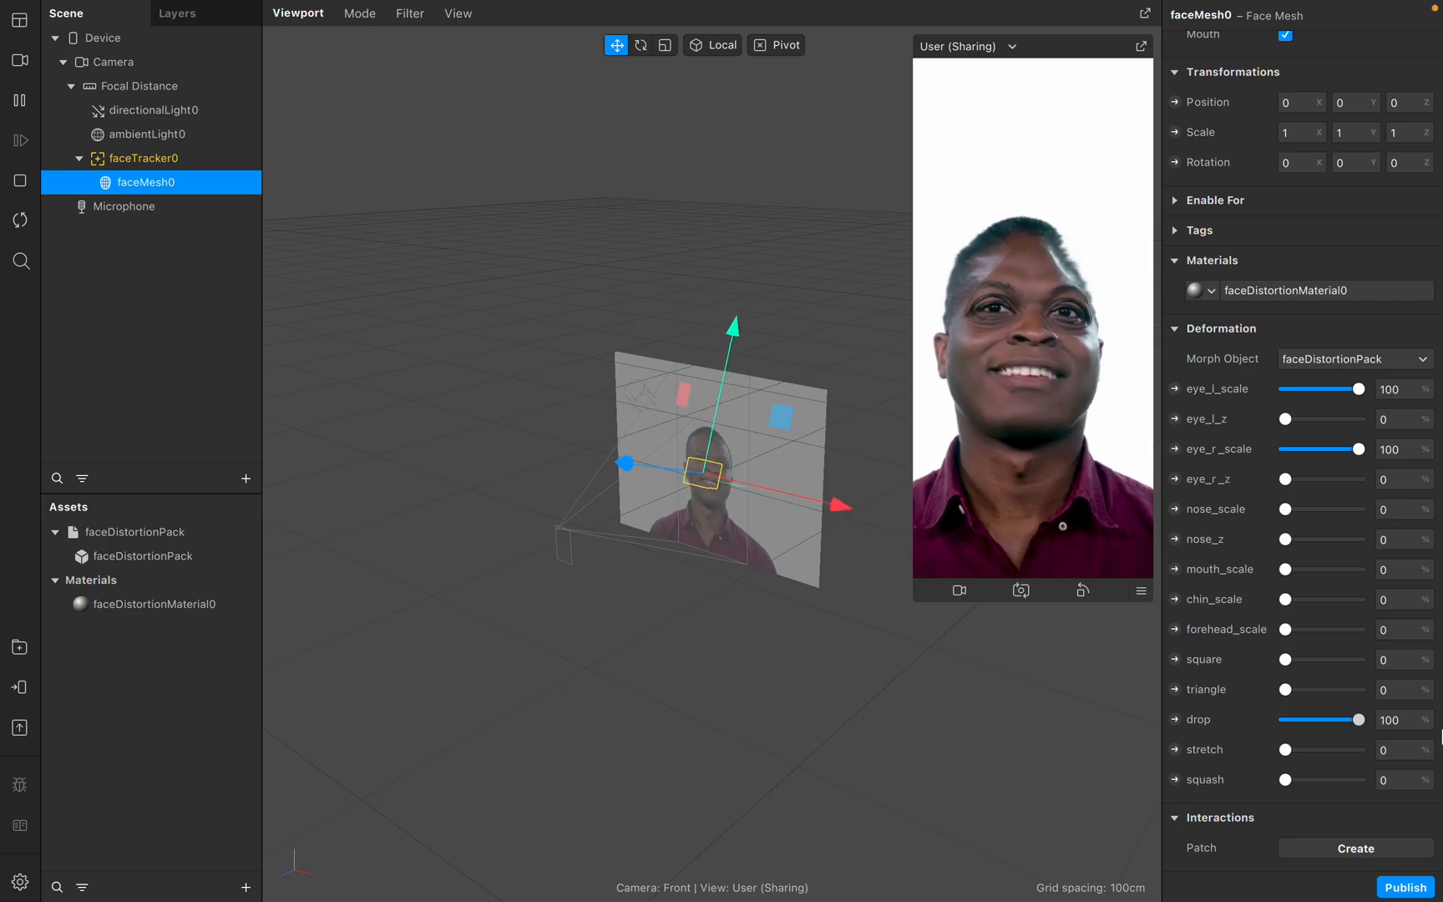
{"action": "left_click_drag", "start_coordinate": [1358, 720], "coordinate": [1263, 727]}
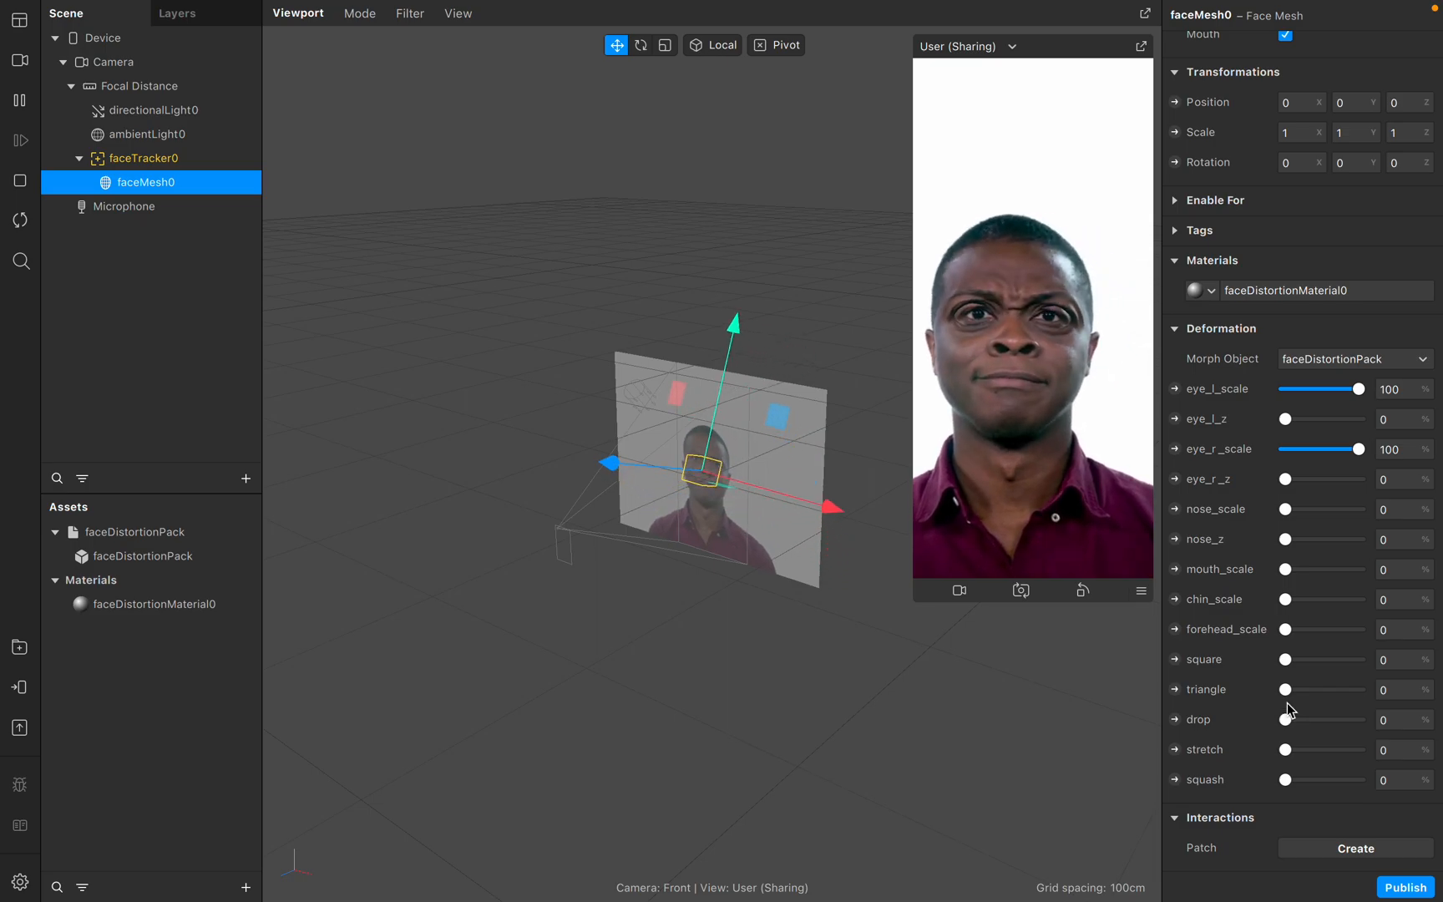
{"action": "left_click_drag", "start_coordinate": [1287, 661], "coordinate": [1441, 726]}
{"action": "left_click_drag", "start_coordinate": [1333, 720], "coordinate": [1275, 745]}
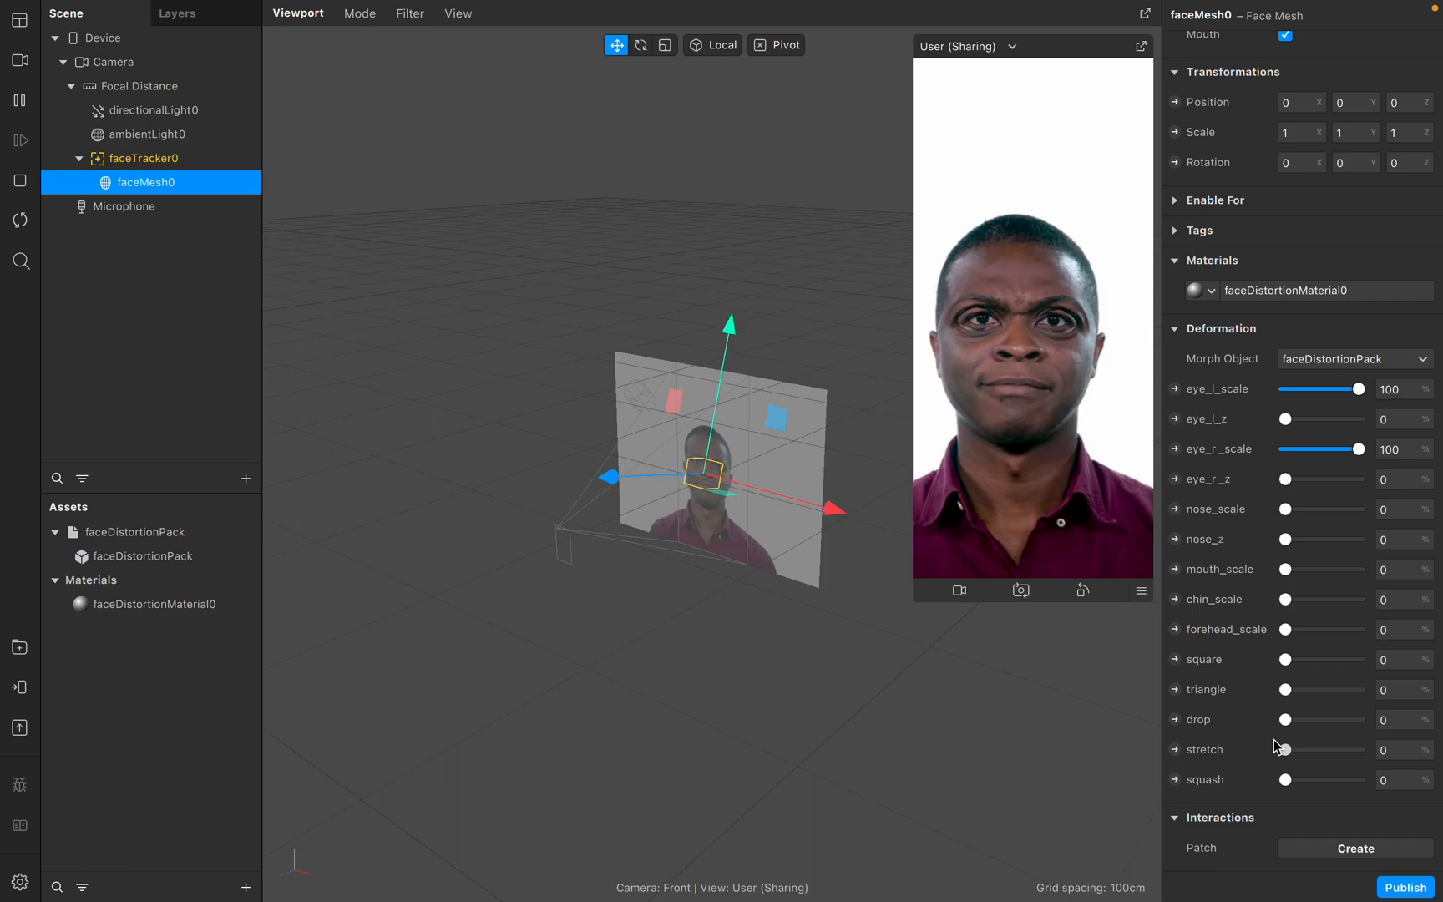
{"action": "left_click_drag", "start_coordinate": [1285, 750], "coordinate": [1241, 760]}
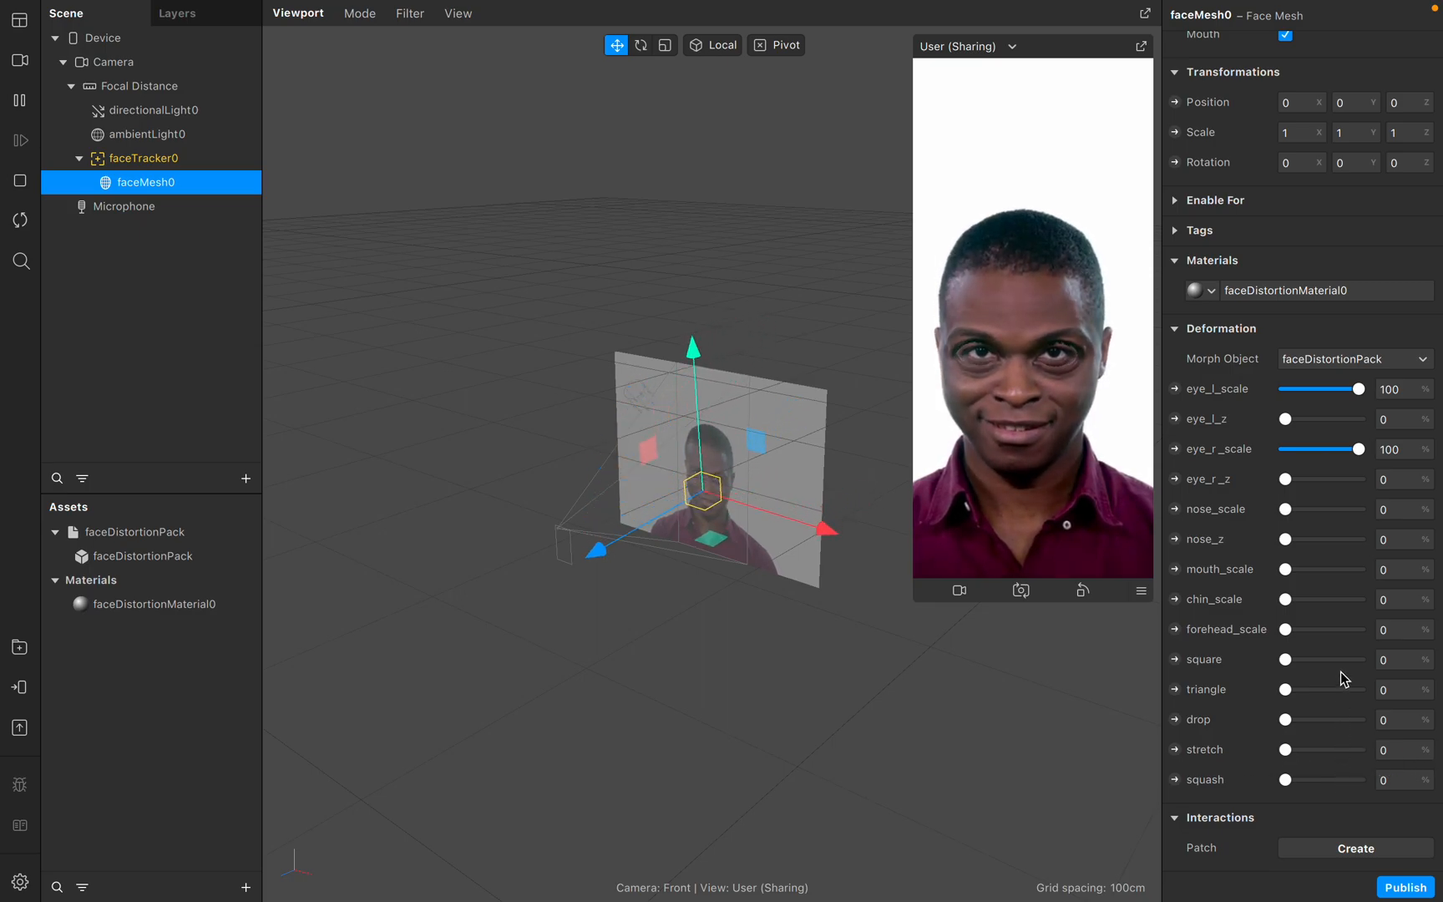
- Preview the squash deformation at 100% and return it to 0%, then reset eye_r_scale and eye_l_scale to 0%
{"action": "left_click_drag", "start_coordinate": [1289, 782], "coordinate": [1438, 785]}
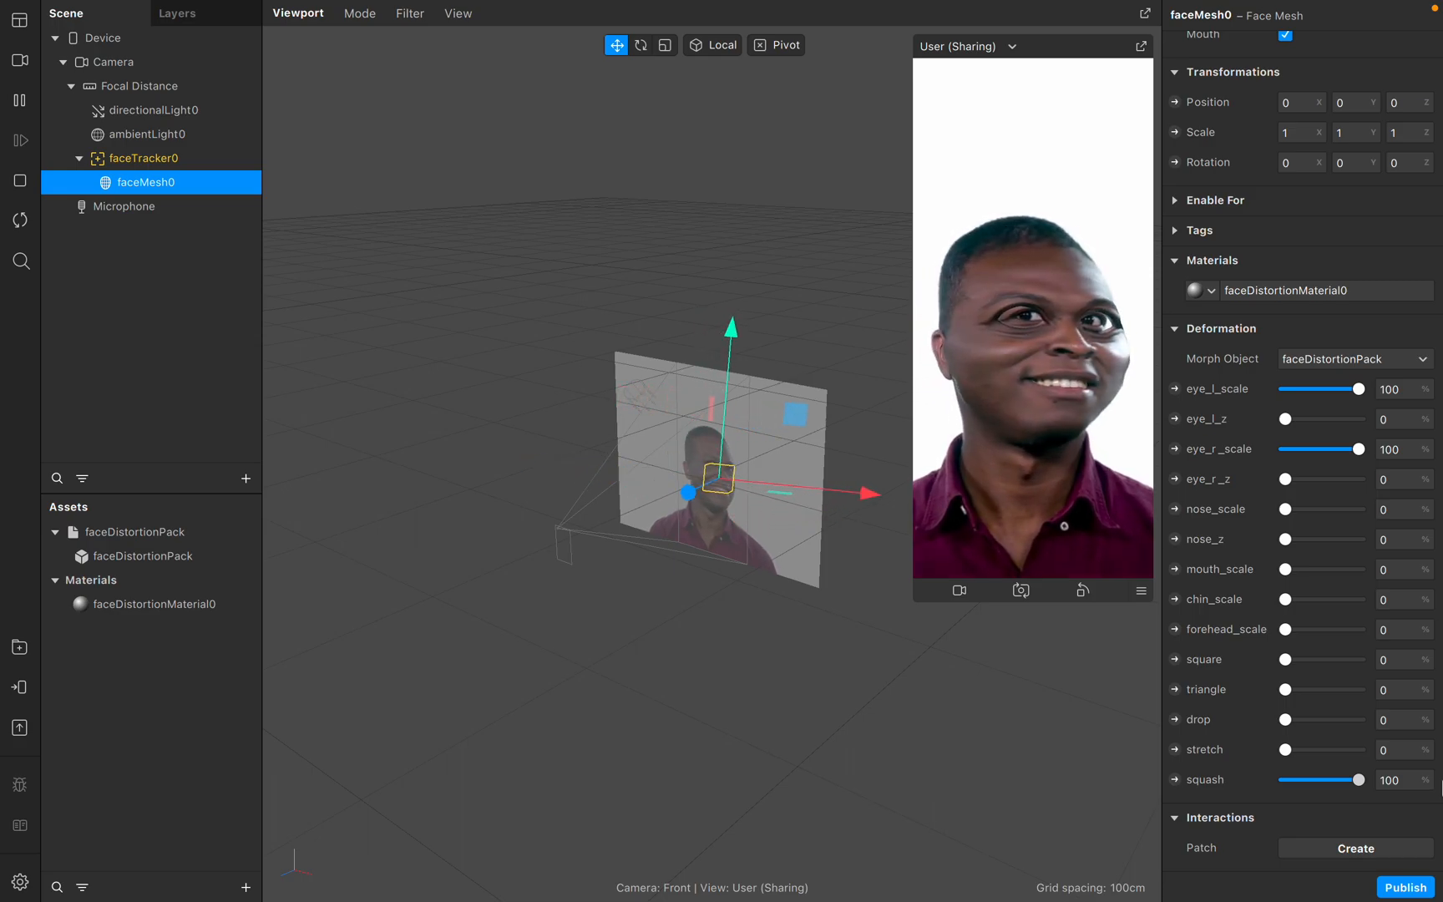
{"action": "left_click_drag", "start_coordinate": [1359, 780], "coordinate": [1273, 790]}
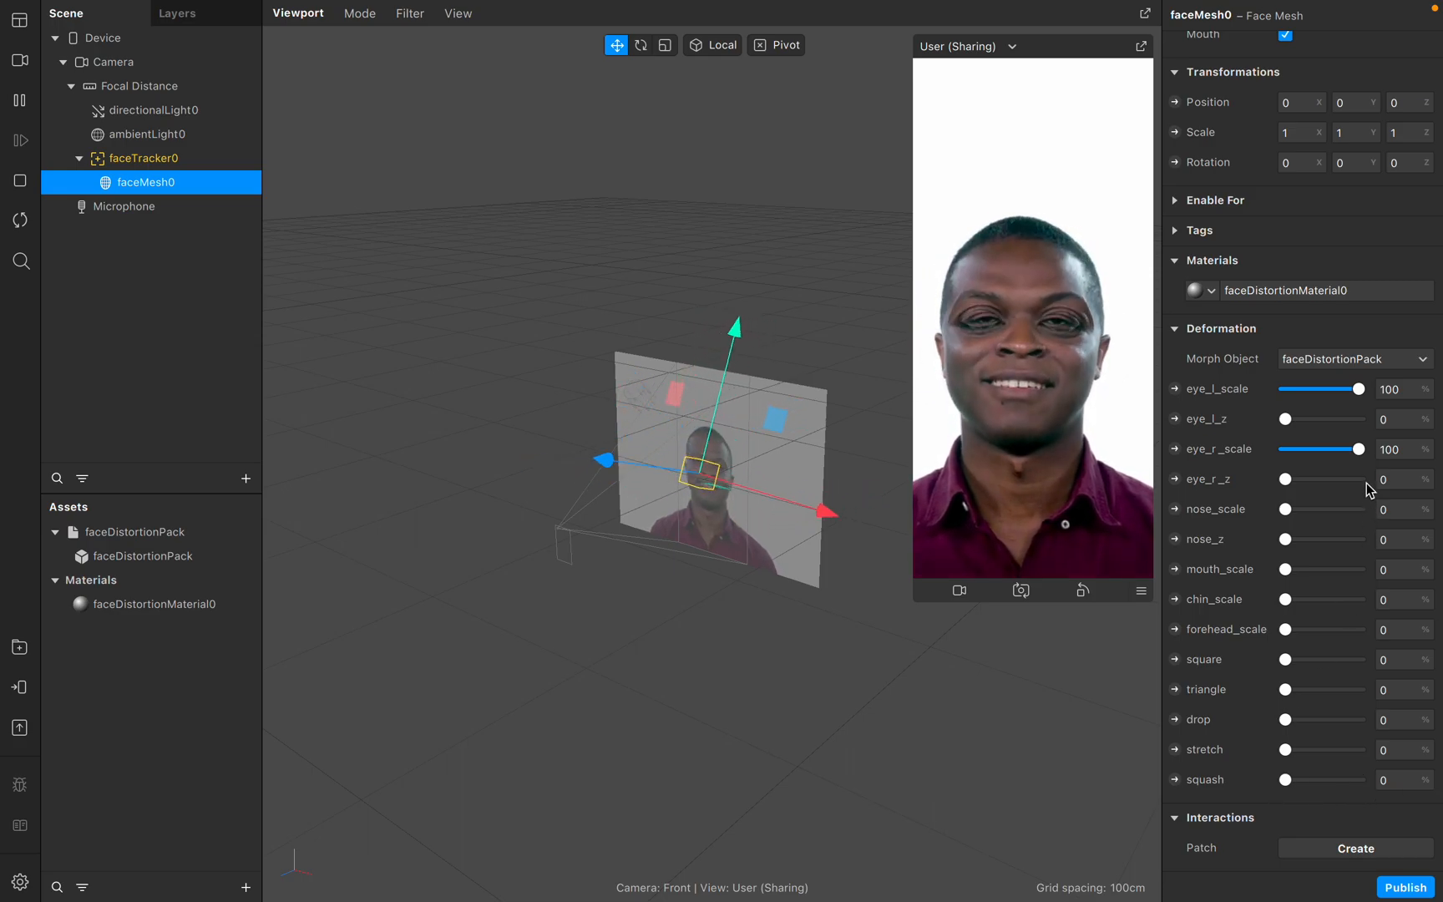
{"action": "left_click_drag", "start_coordinate": [1359, 449], "coordinate": [1291, 463]}
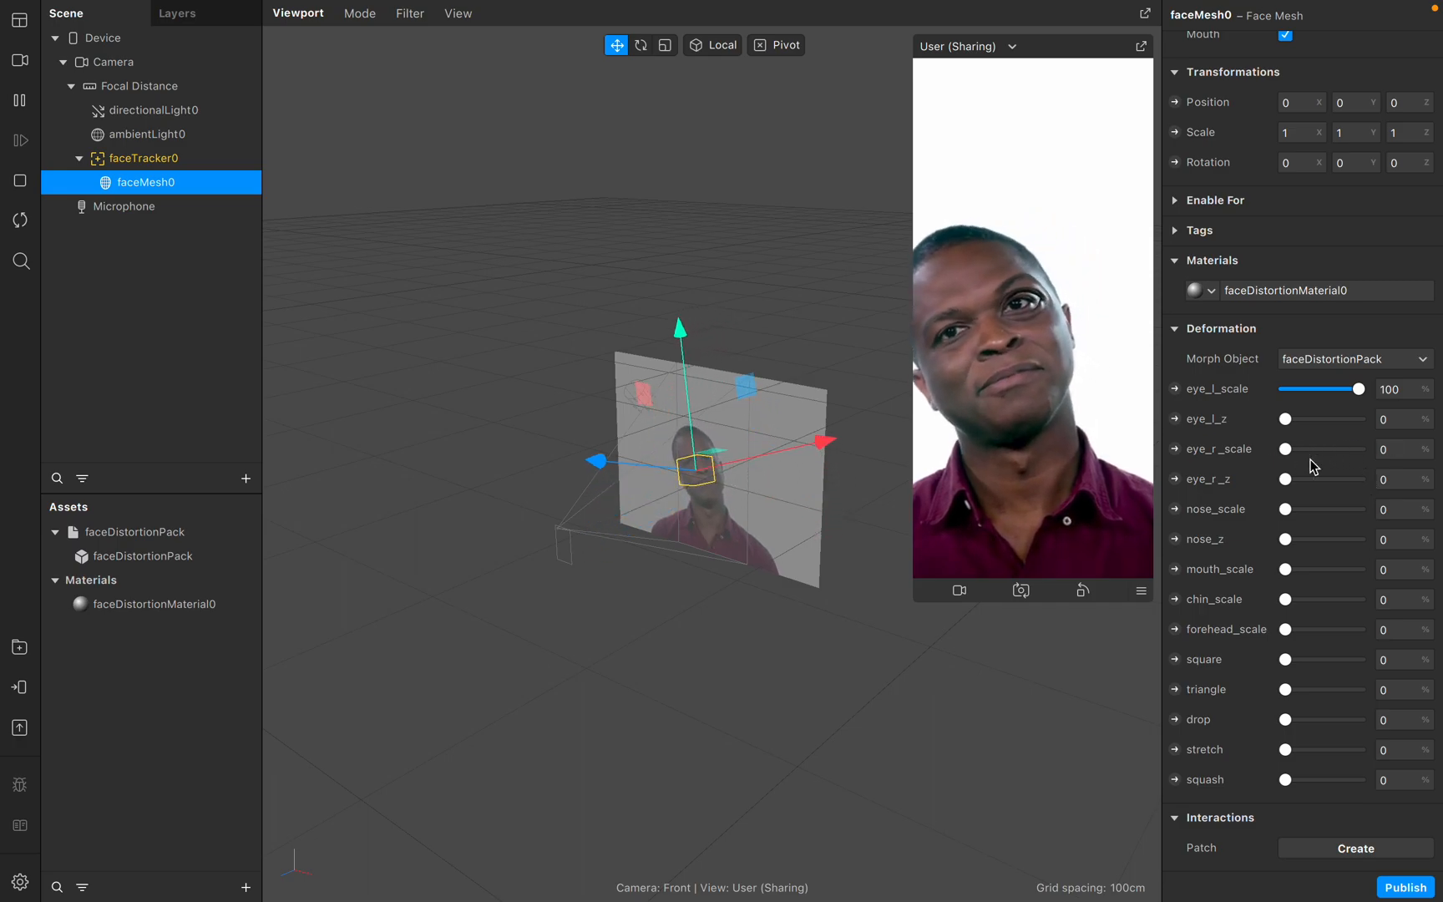
{"action": "left_click_drag", "start_coordinate": [1359, 389], "coordinate": [1250, 395]}
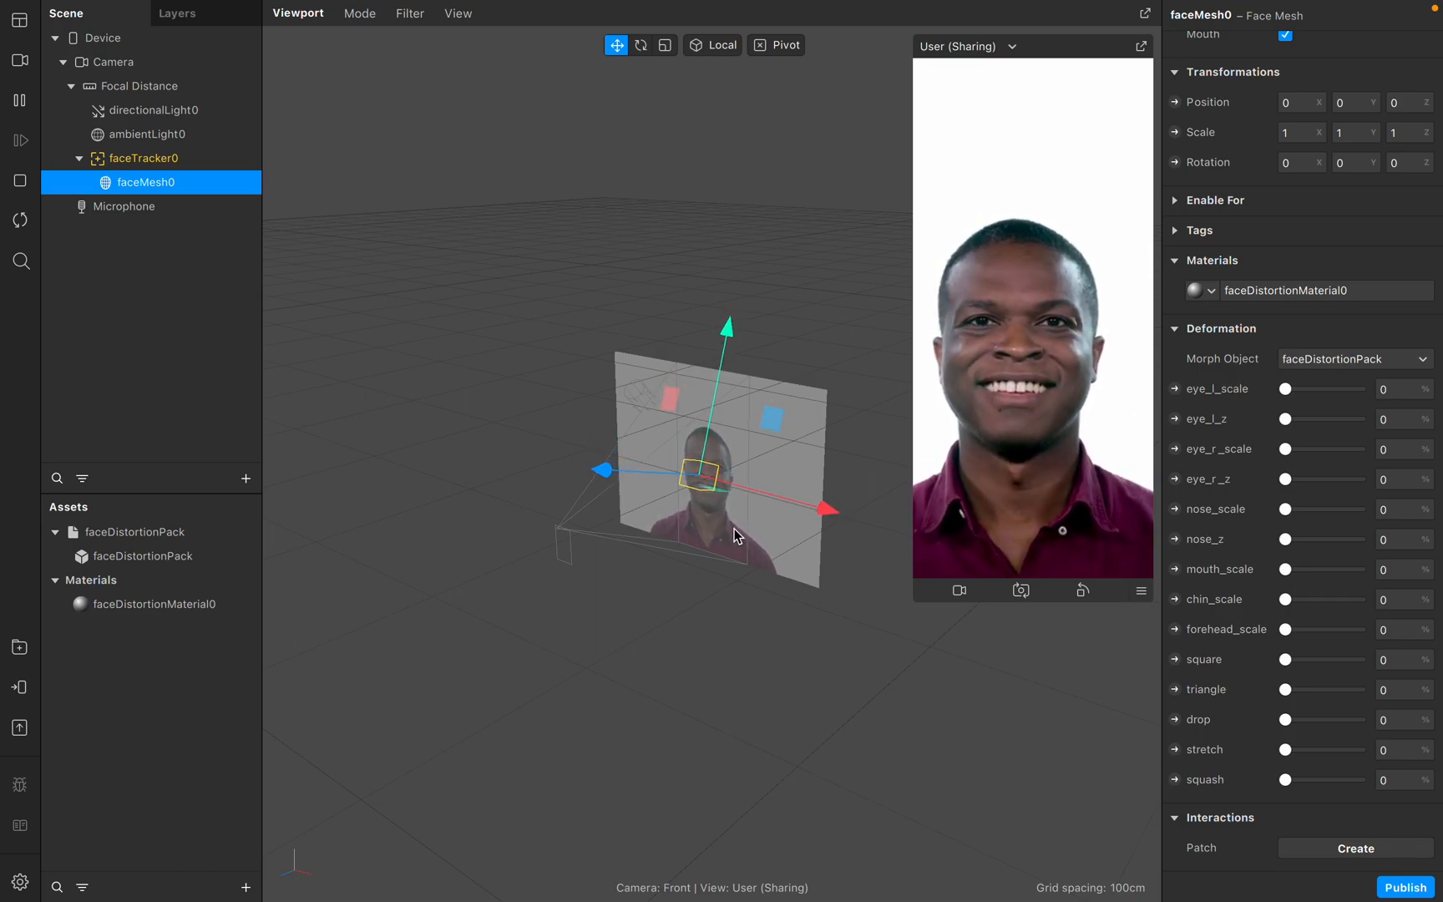
- Rename the face mesh under faceTracker0 as "face distortion mesh"
{"action": "left_click", "coordinate": [157, 558]}
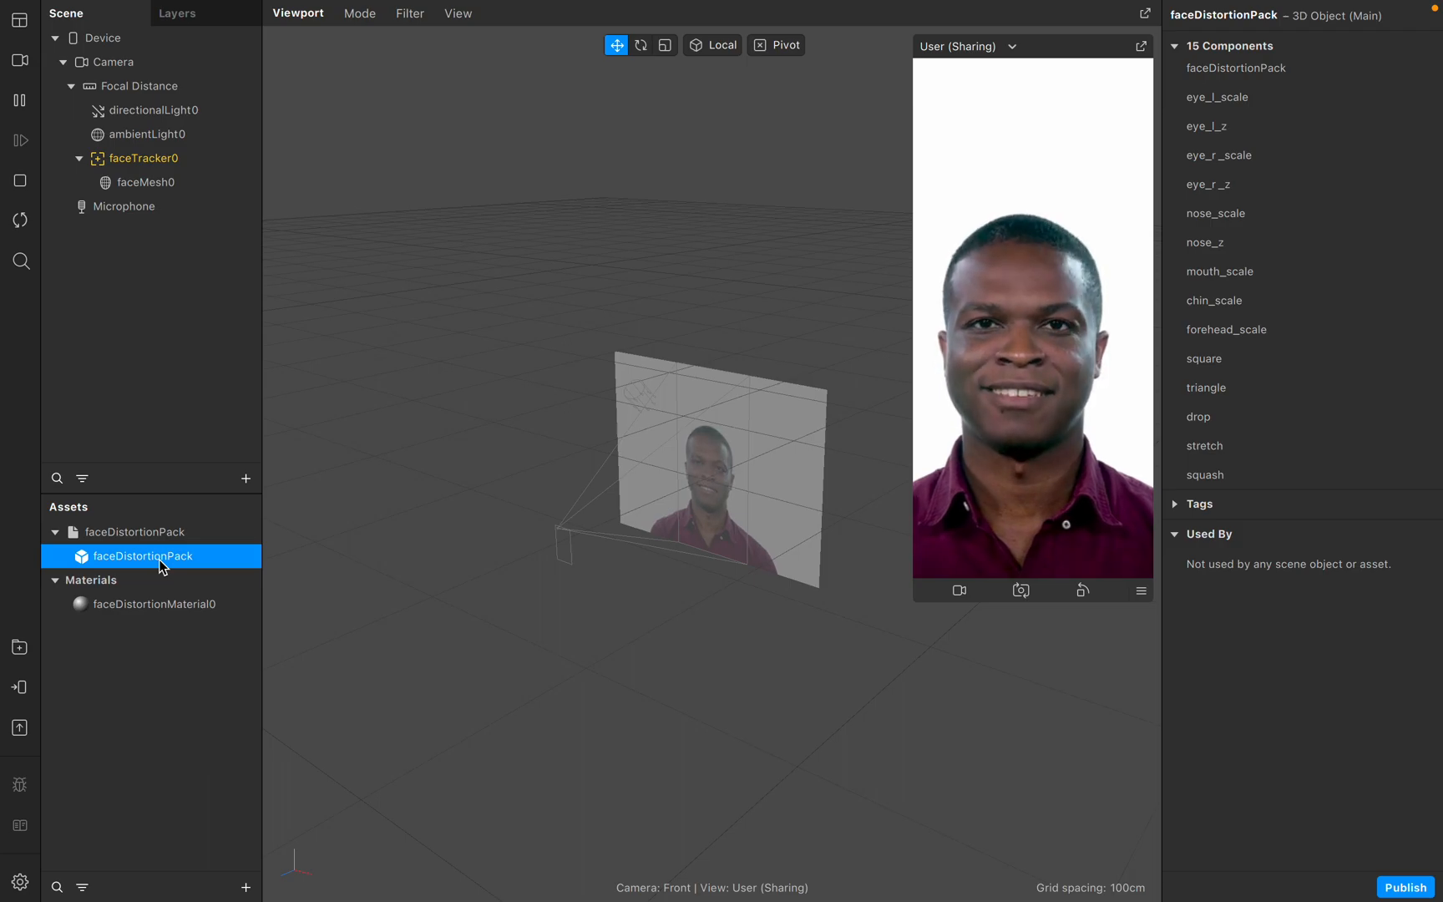
{"action": "left_click", "coordinate": [196, 180]}
{"action": "right_click", "coordinate": [199, 180]}
{"action": "mouse_move", "coordinate": [251, 199]}
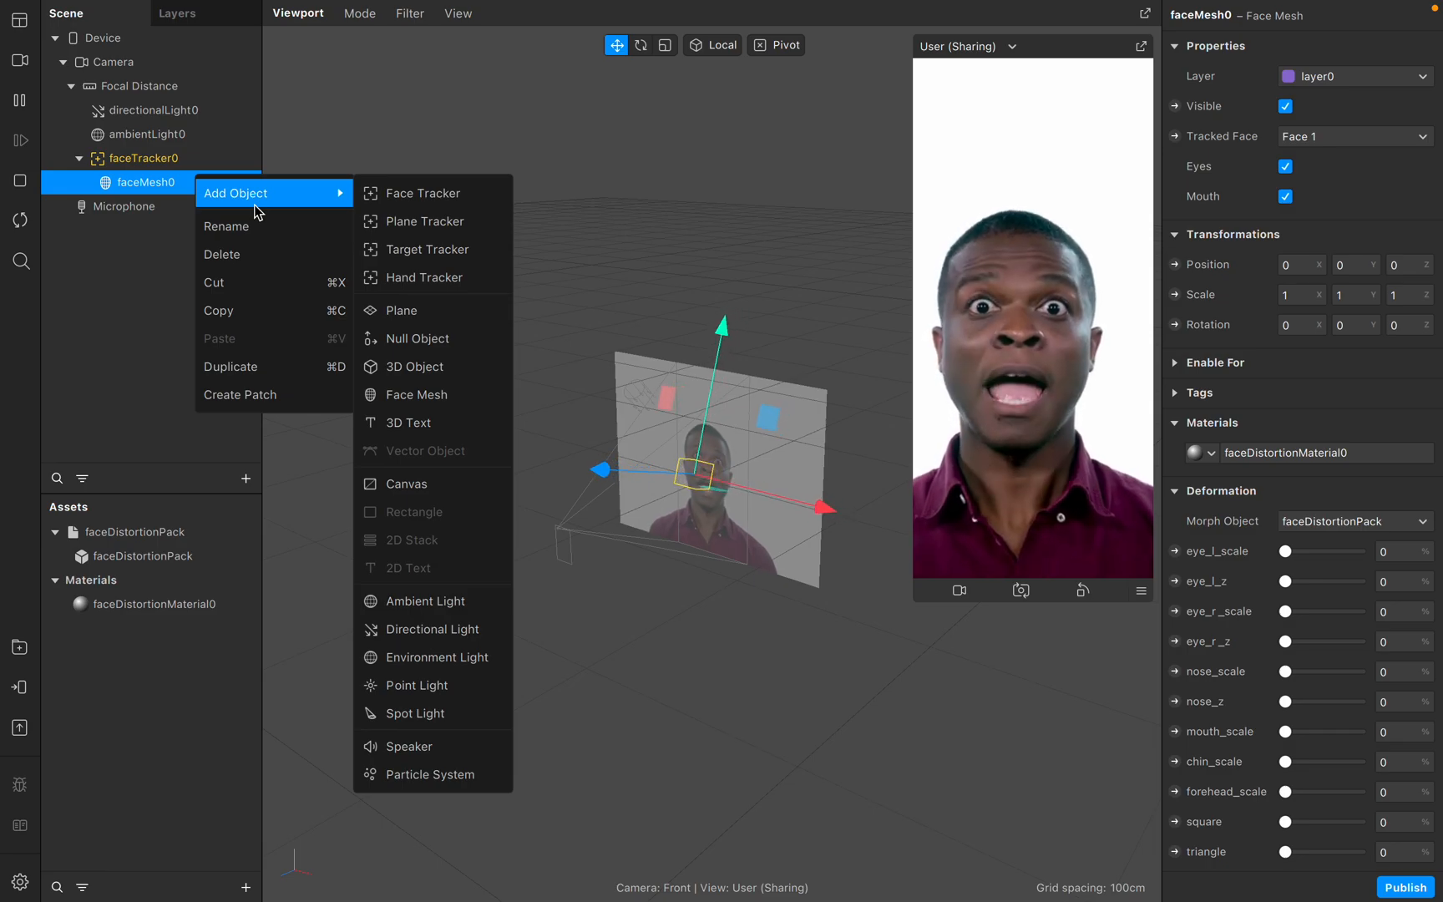
{"action": "left_click", "coordinate": [250, 233]}
{"action": "type", "text": "f"}
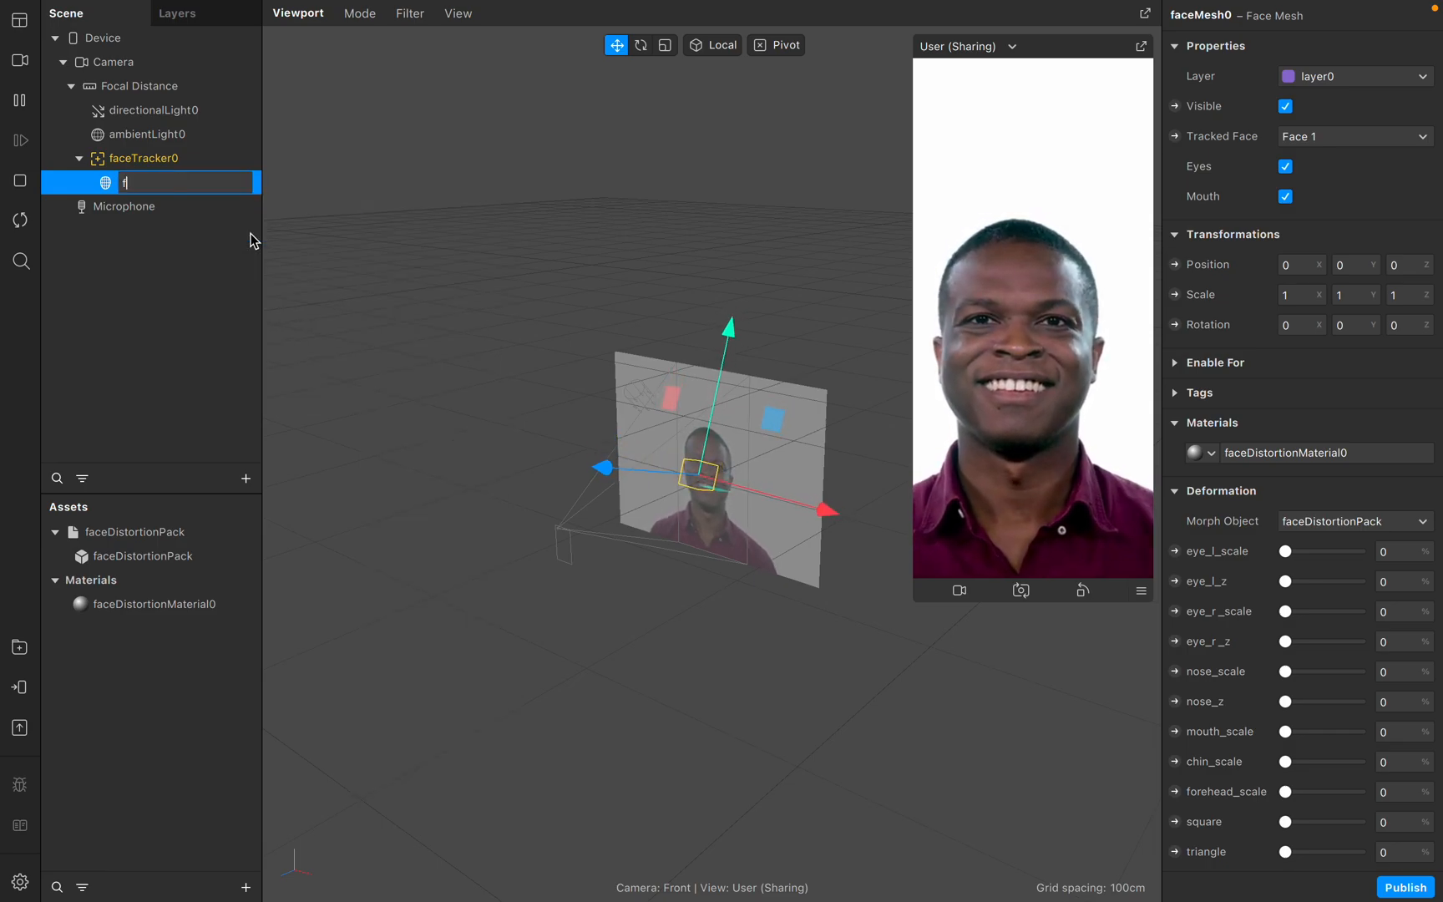
{"action": "type", "text": "ace distor"}
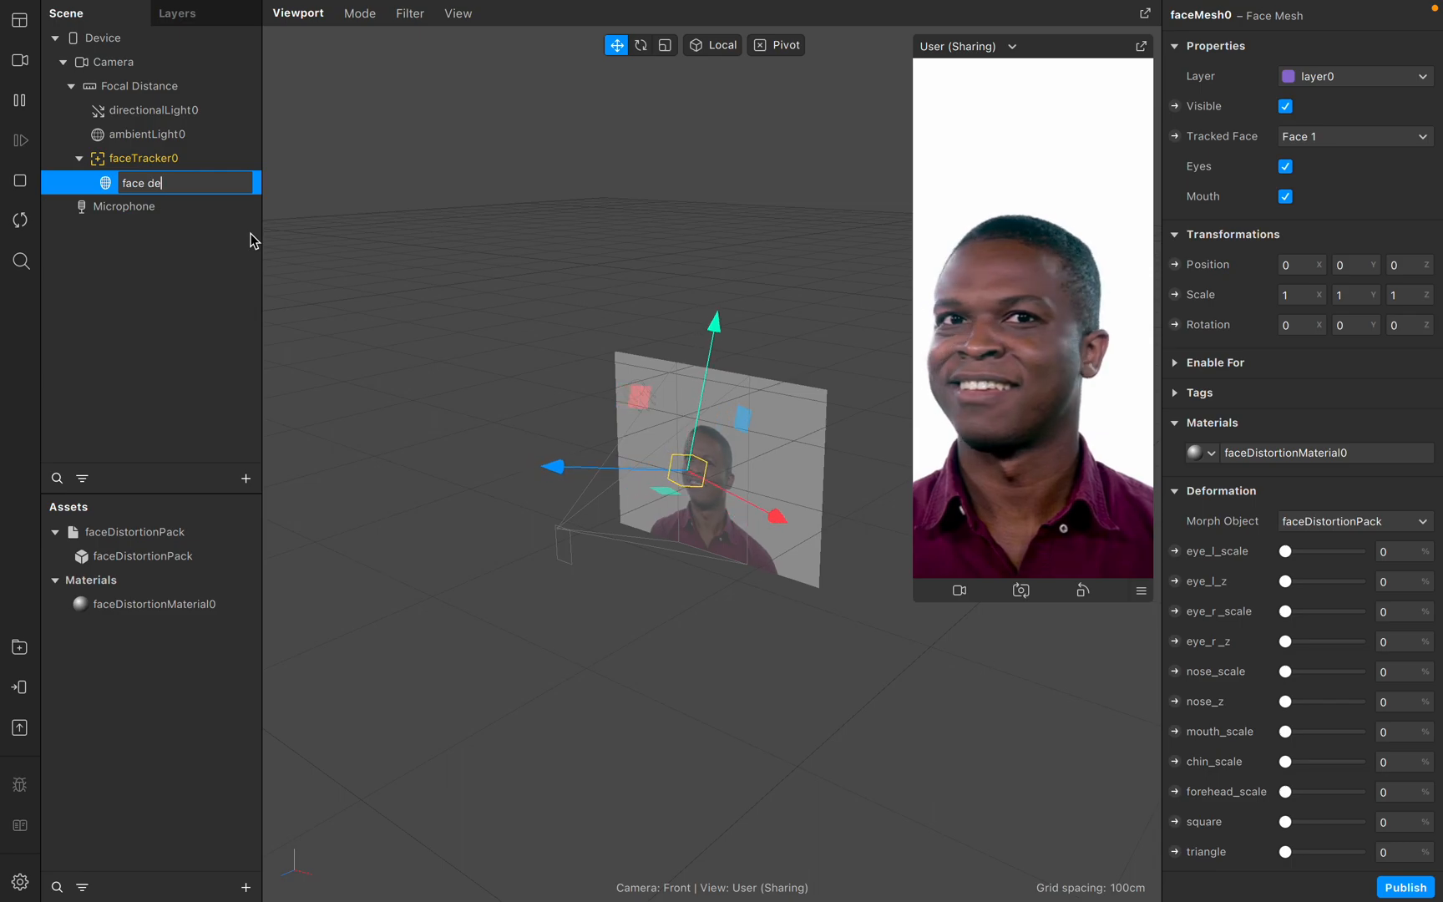
{"action": "type", "text": "t"}
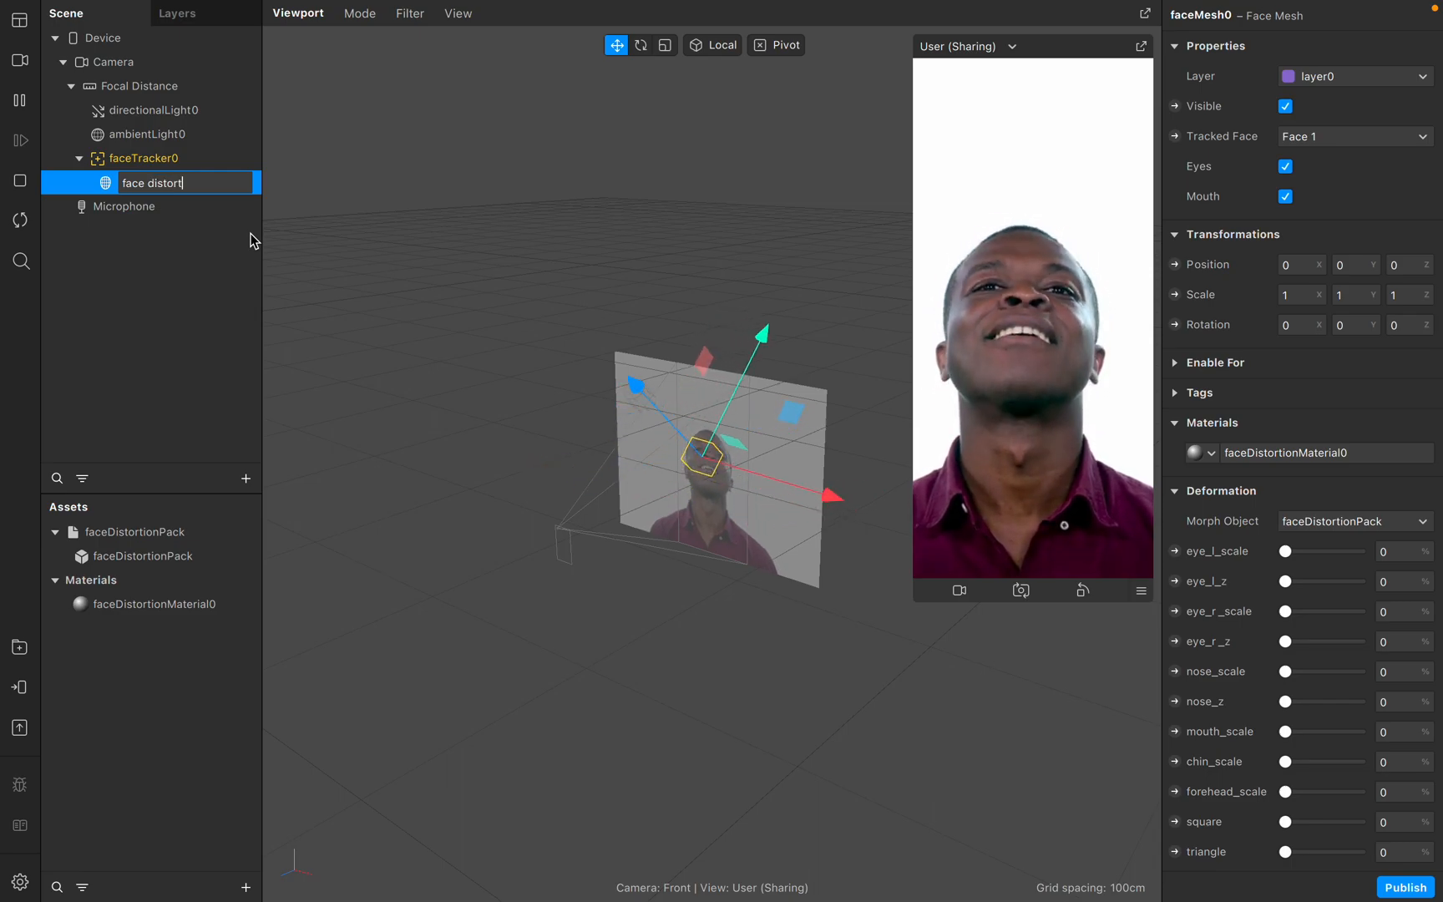
{"action": "type", "text": "ion mesh"}
{"action": "key", "text": "Return"}
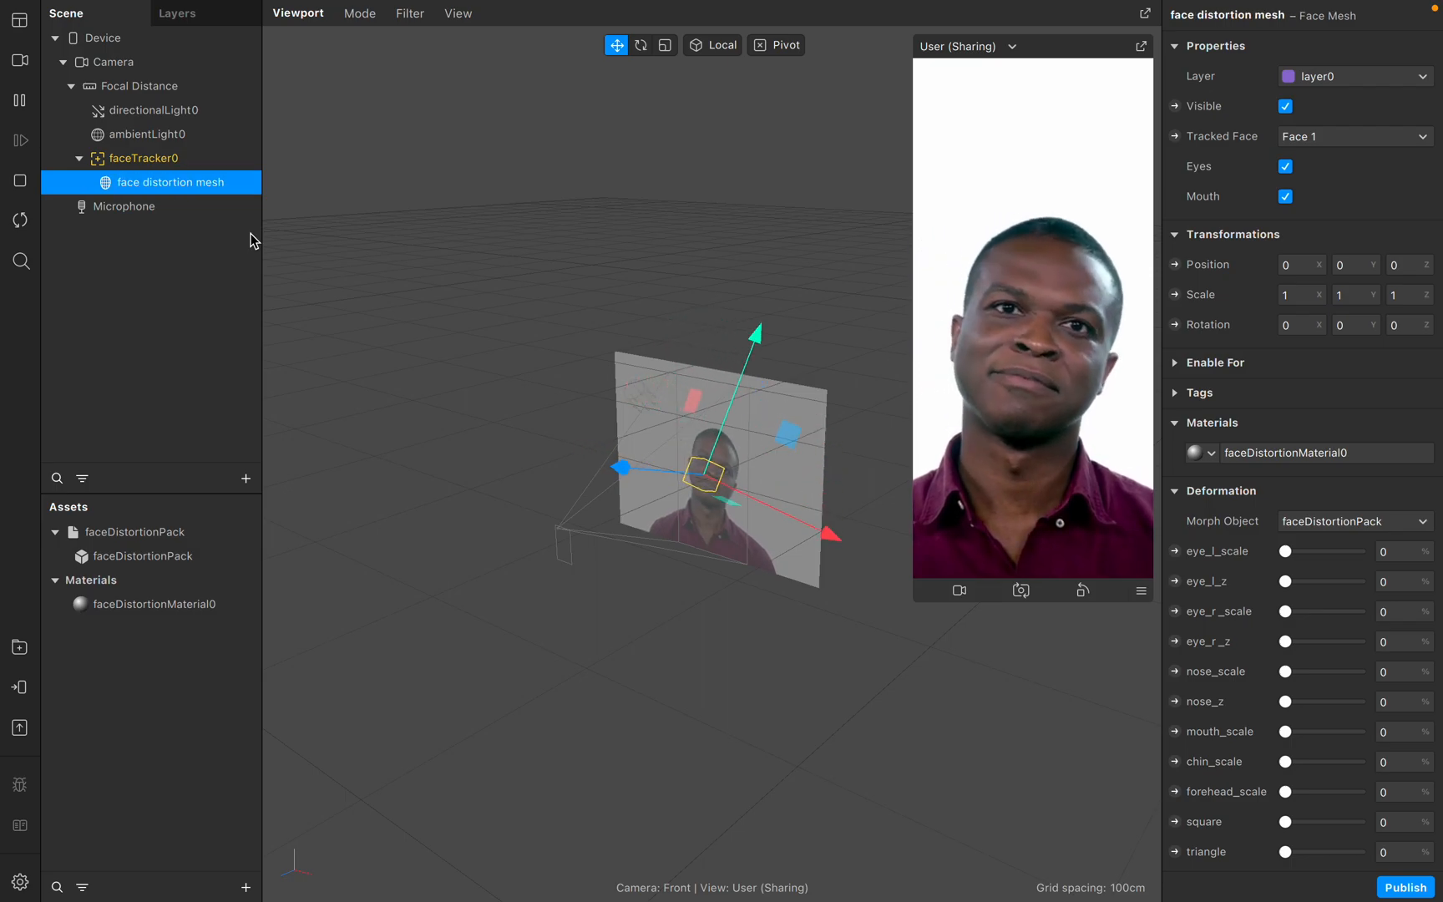
- Add a second face mesh as a child of faceTracker0
{"action": "left_click", "coordinate": [202, 157]}
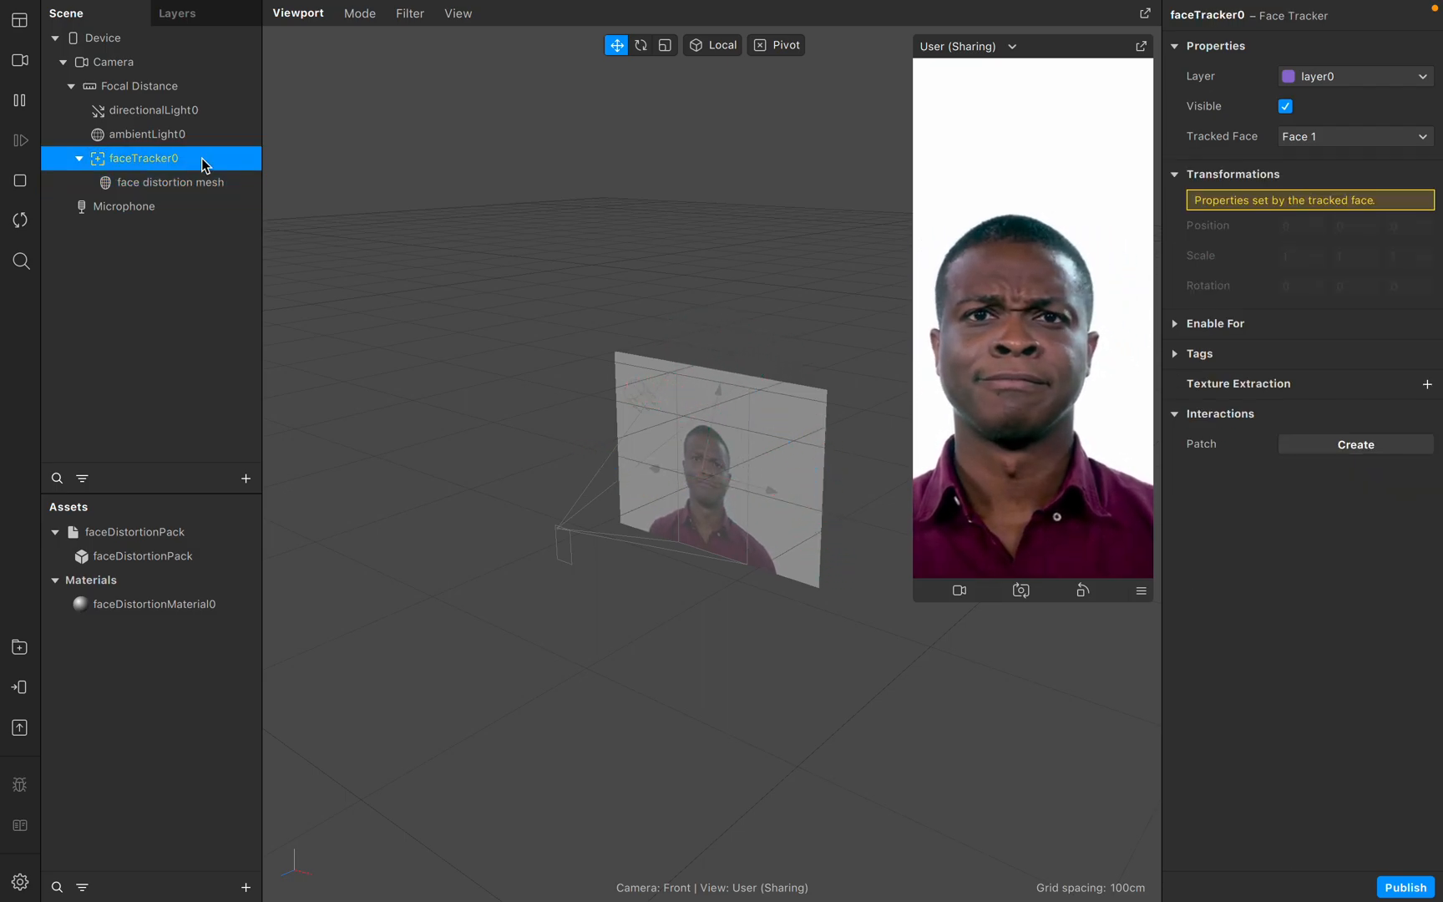
{"action": "right_click", "coordinate": [202, 158]}
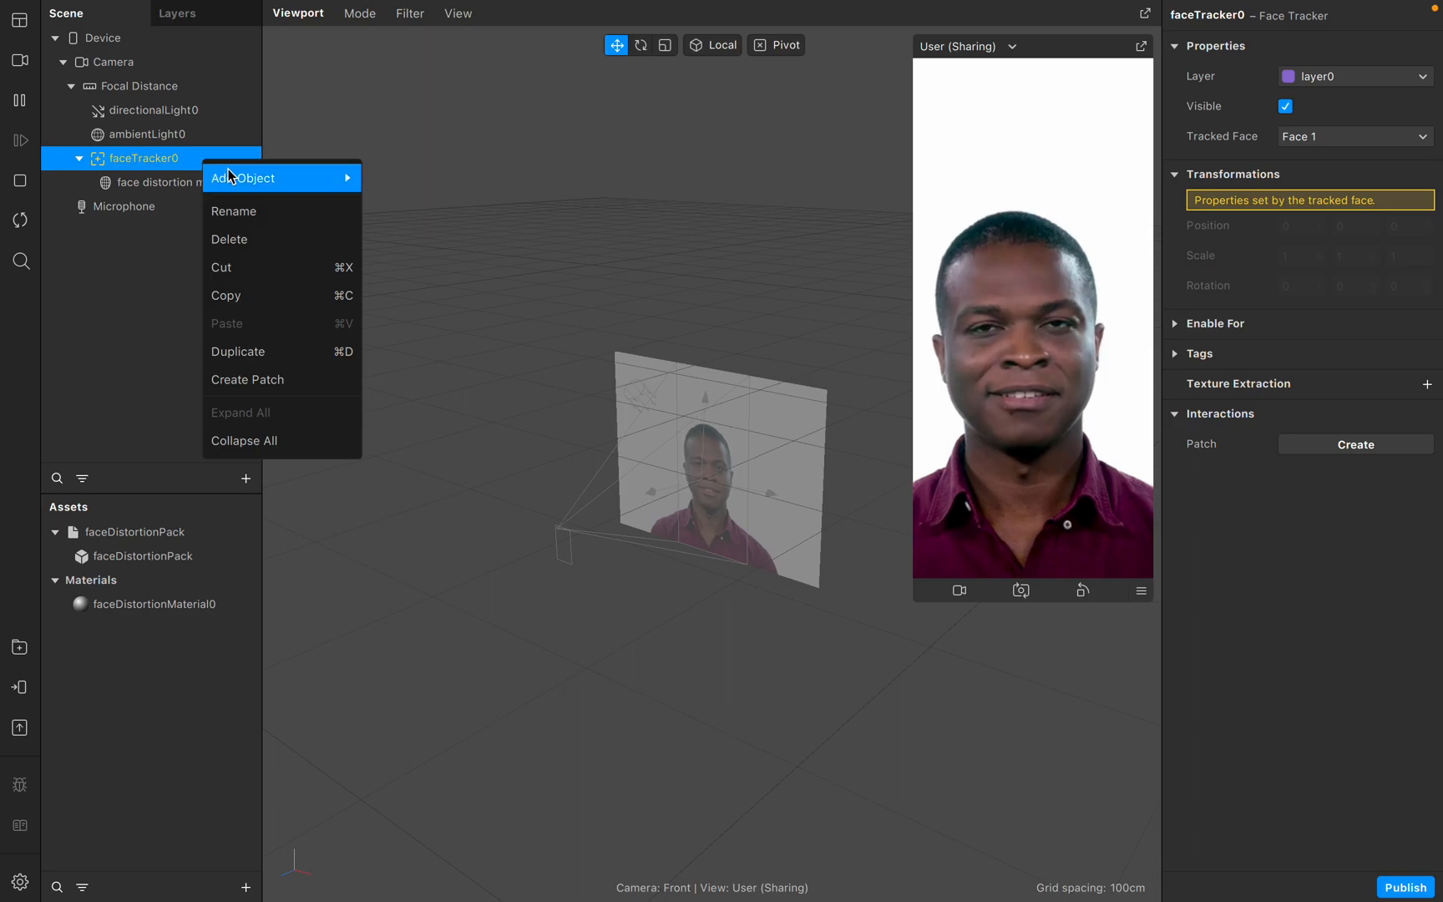
{"action": "mouse_move", "coordinate": [237, 178]}
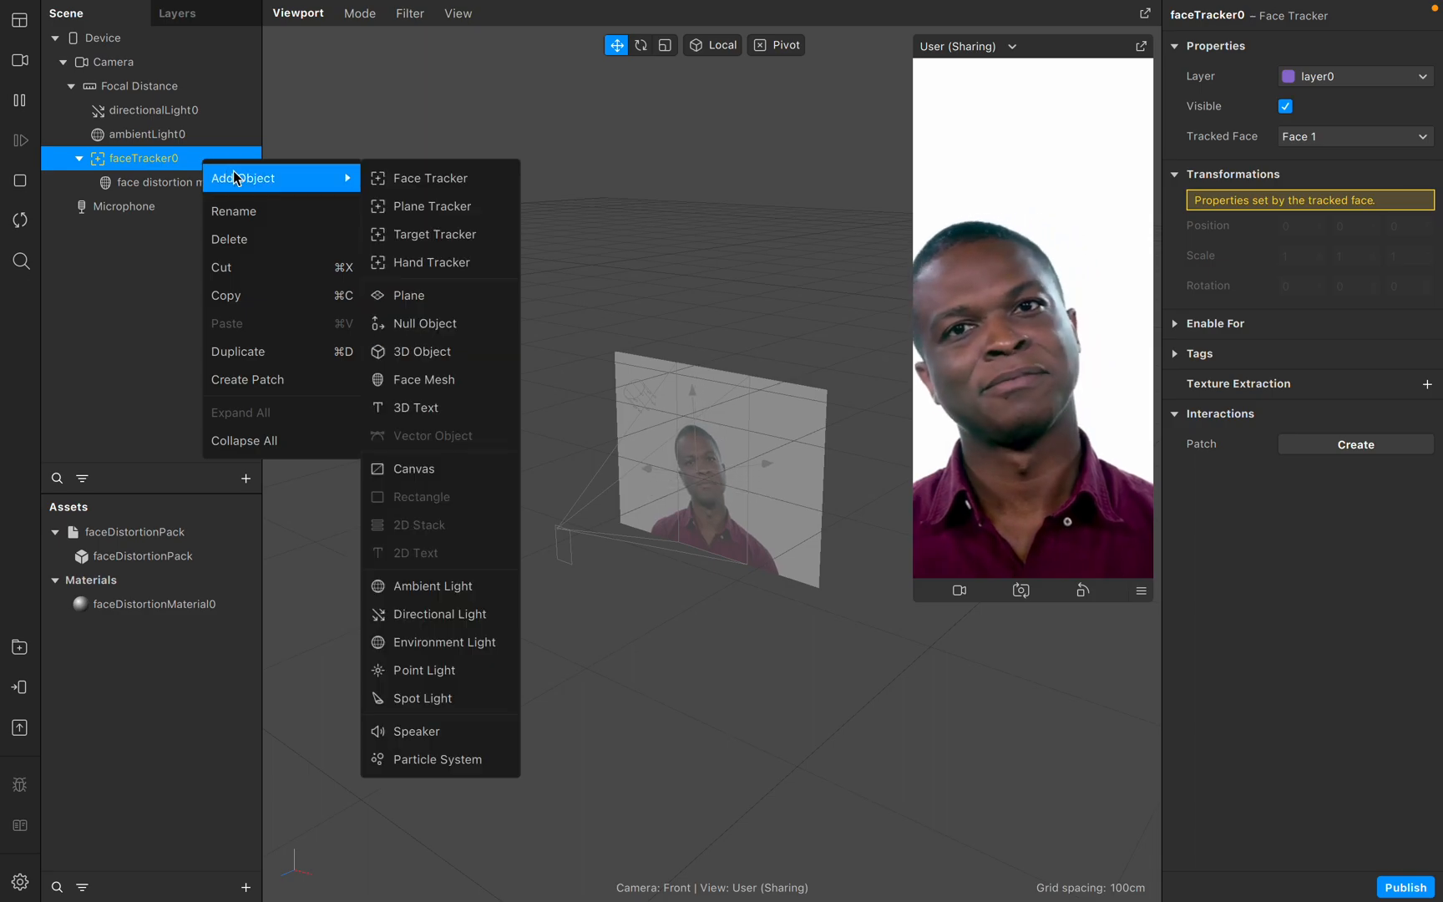
{"action": "left_click", "coordinate": [413, 384]}
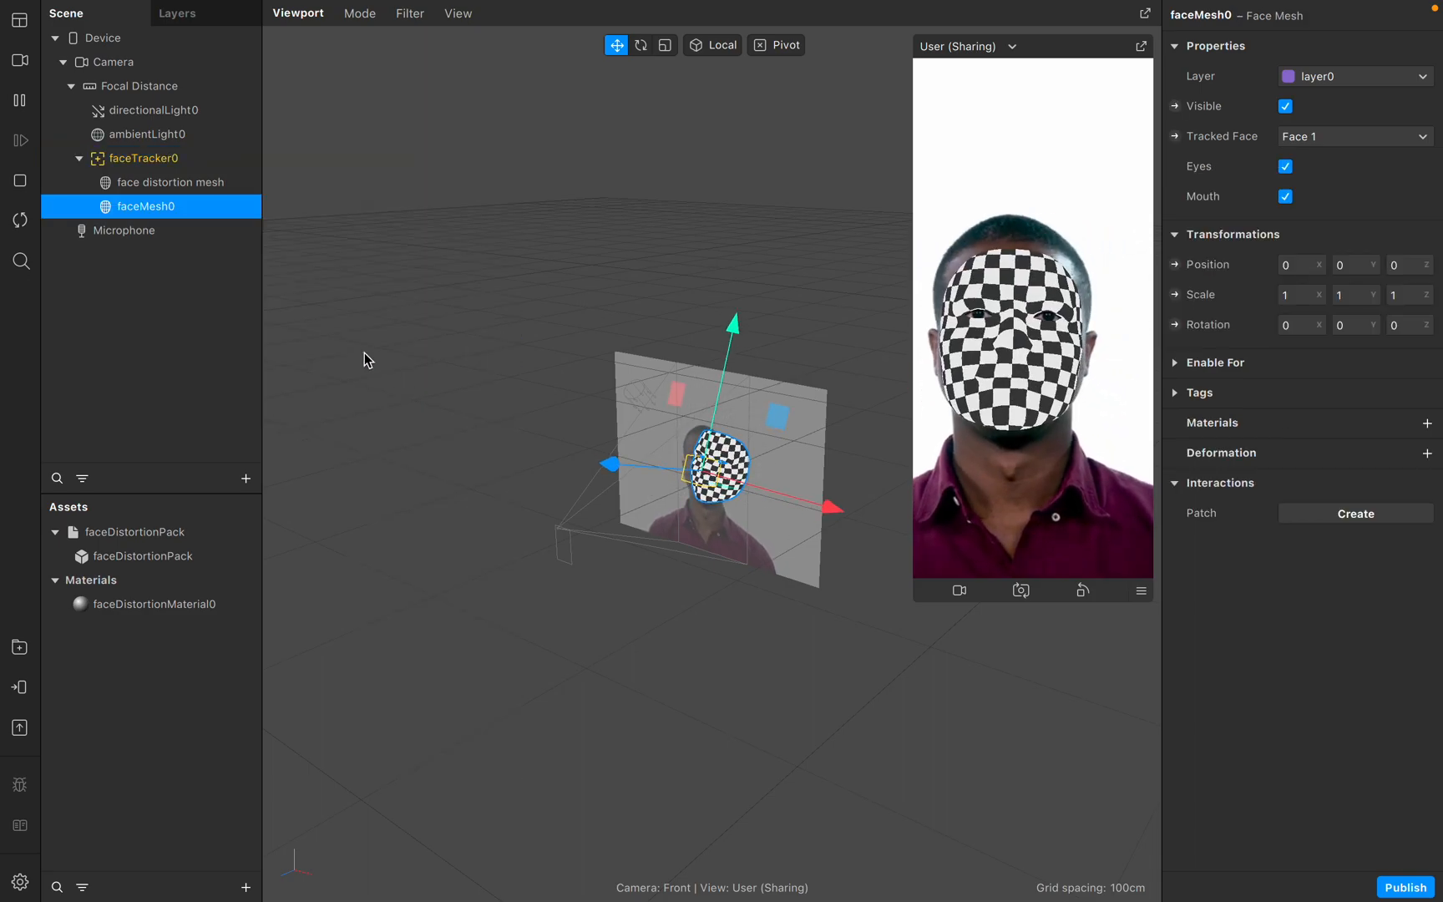
- Rename the newly added face mesh as "retouching mesh"
{"action": "right_click", "coordinate": [159, 211]}
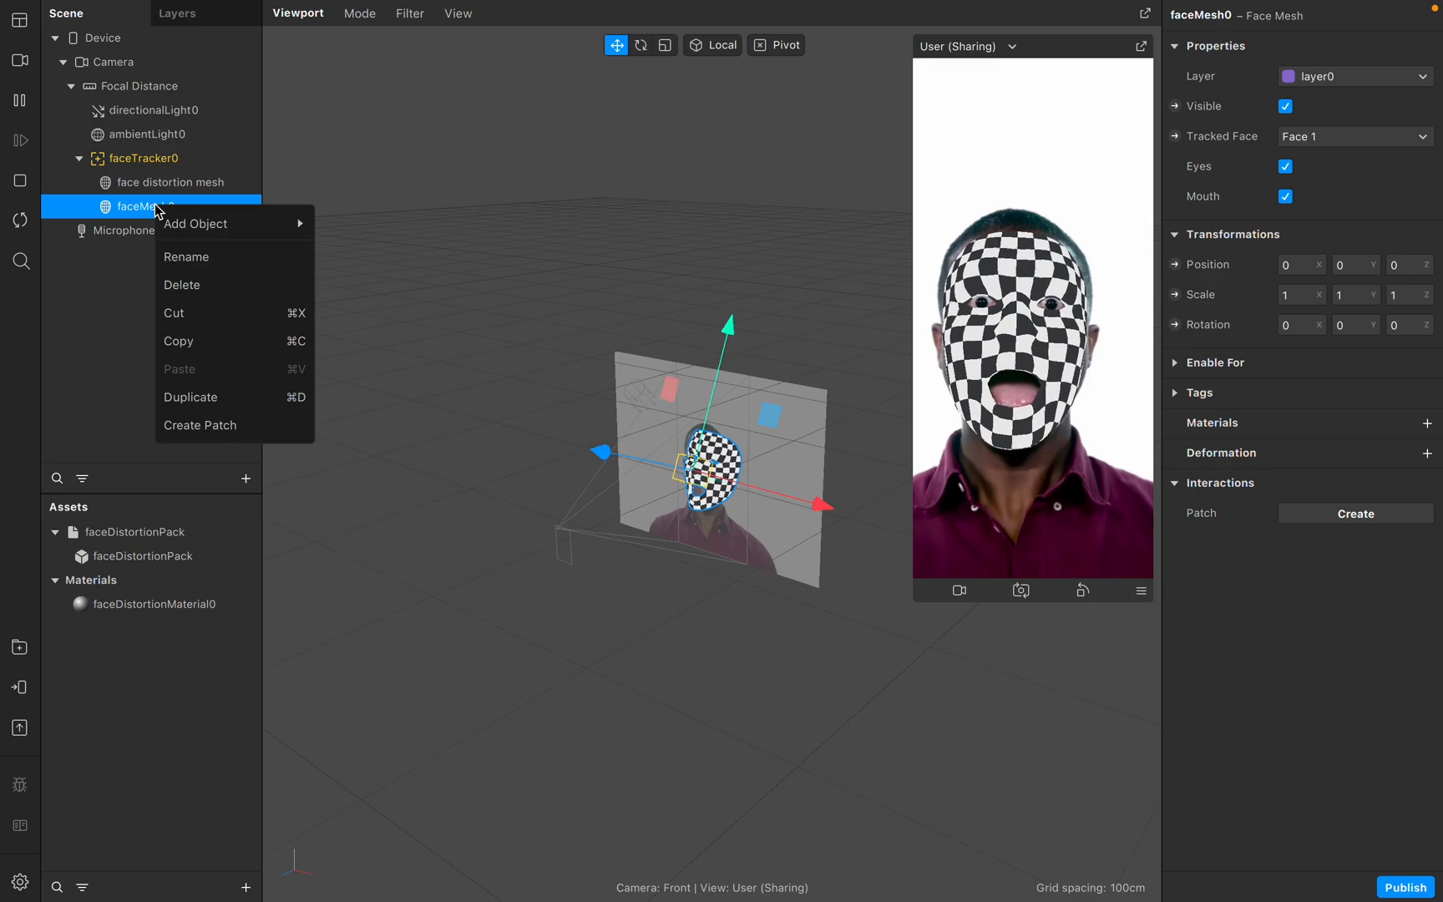
{"action": "left_click", "coordinate": [180, 255]}
{"action": "type", "text": "re"}
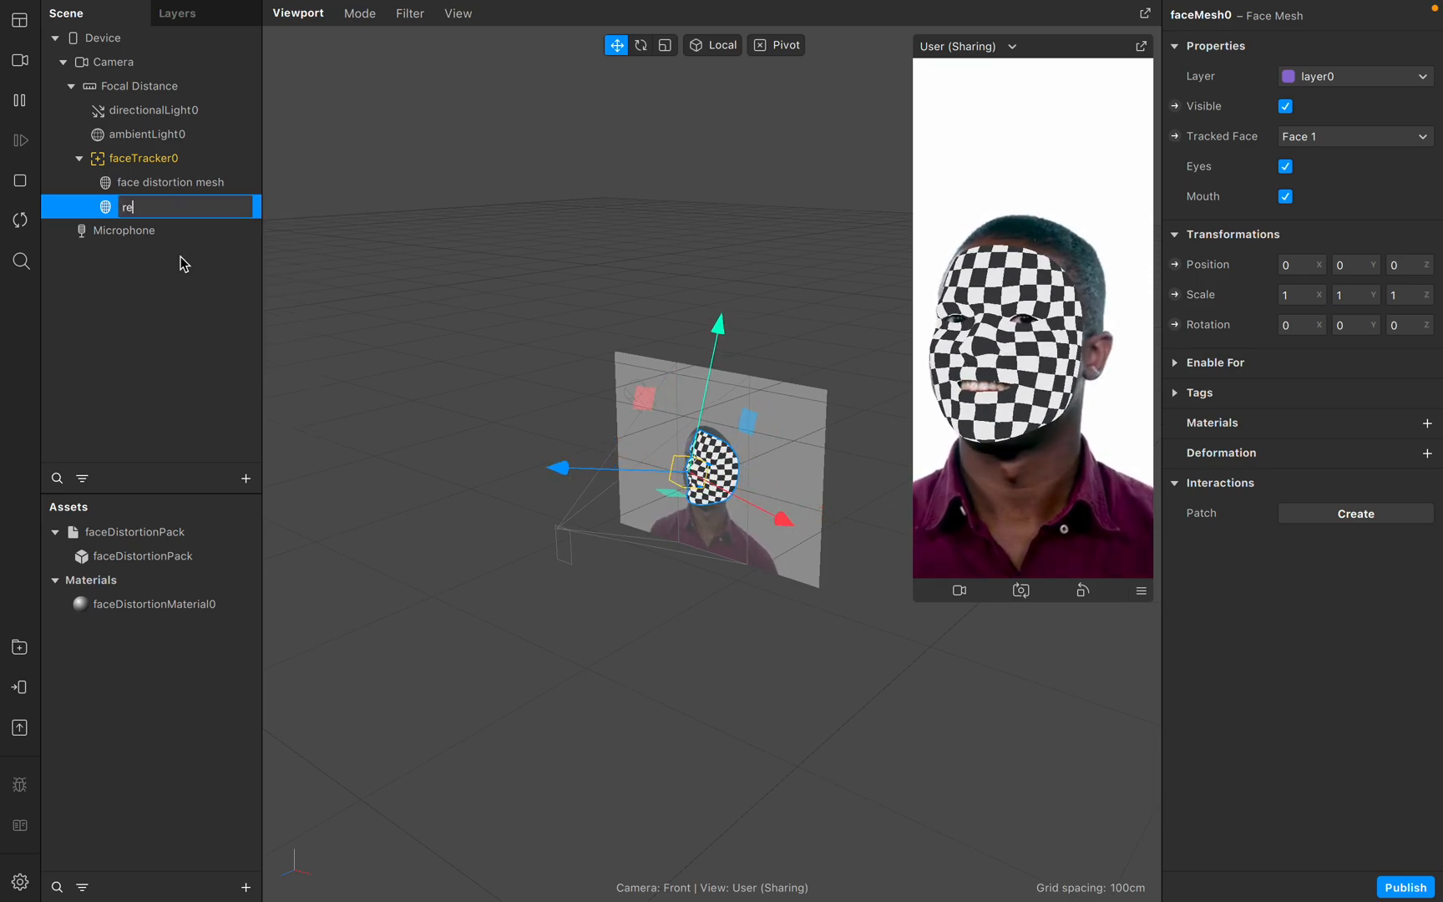
{"action": "type", "text": "touching "}
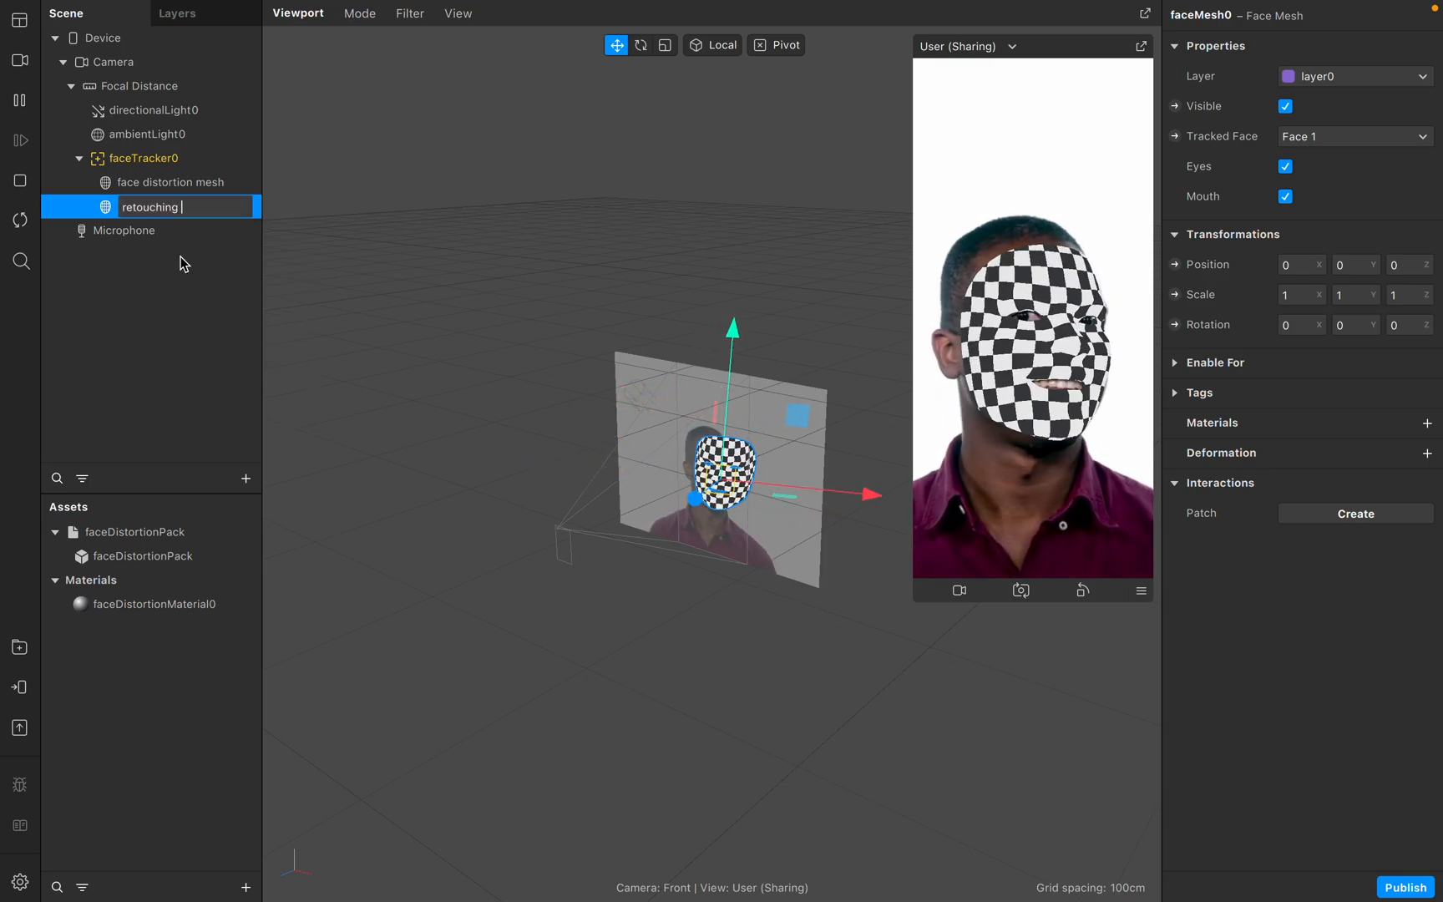
{"action": "type", "text": "mesh"}
{"action": "key", "text": "Return"}
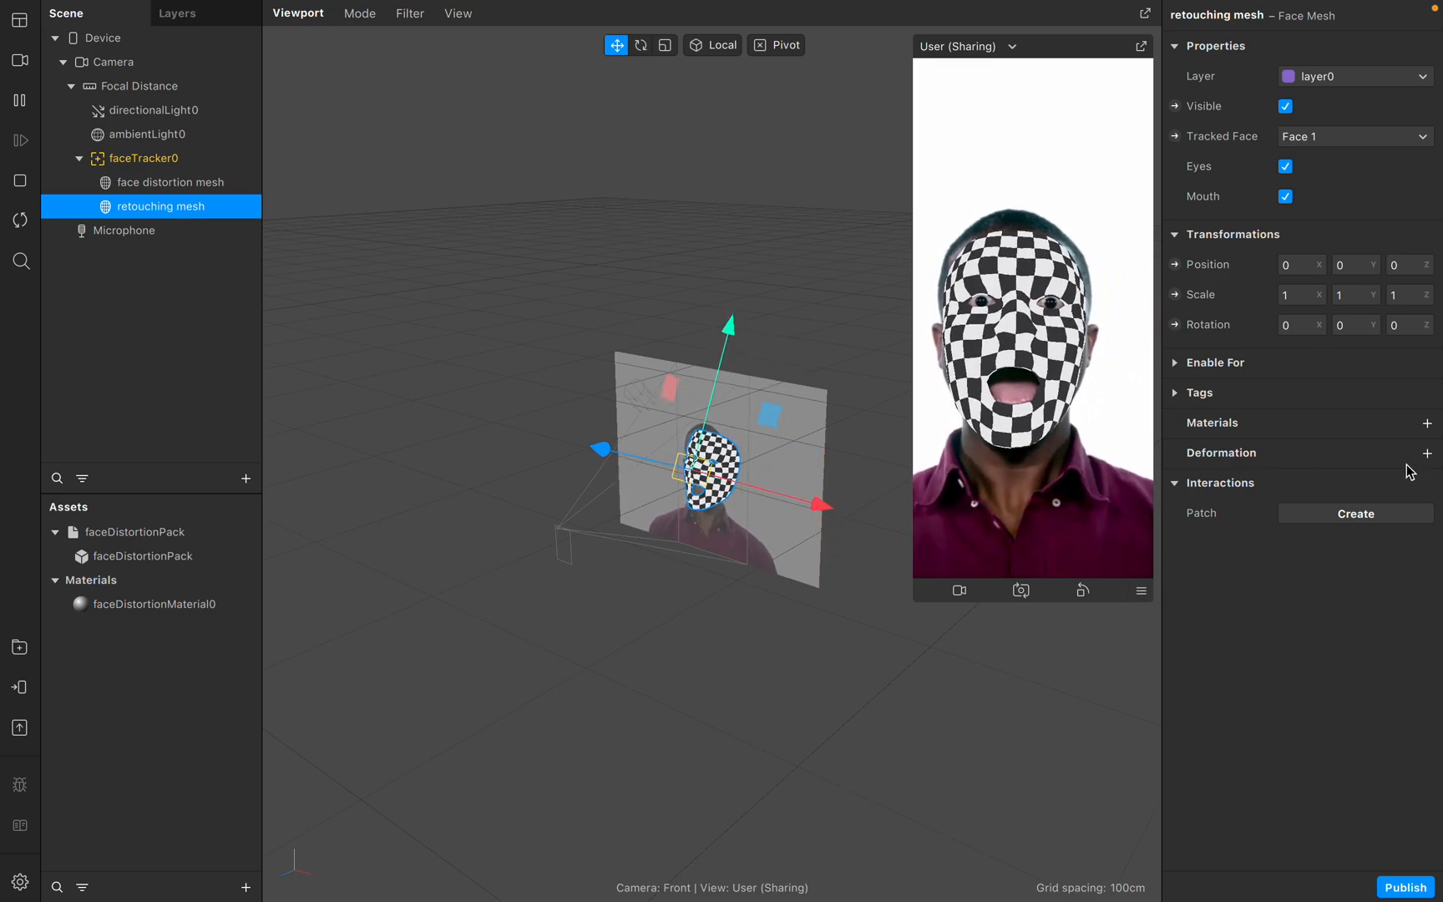
- Create a new material for the retouching mesh and name it "retouching material"
{"action": "left_click", "coordinate": [1427, 424]}
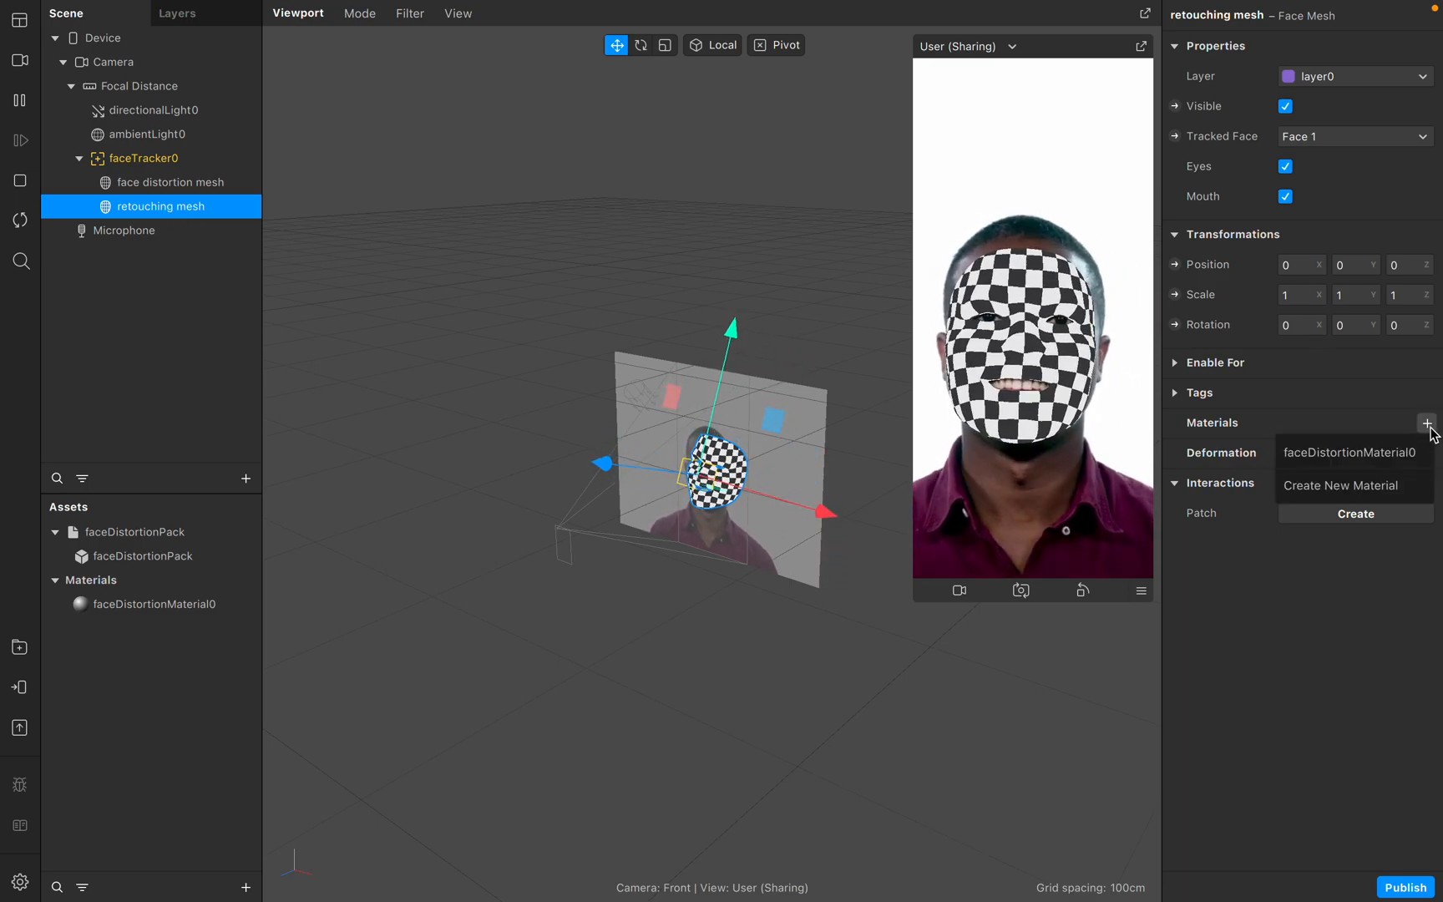
{"action": "left_click", "coordinate": [1337, 485]}
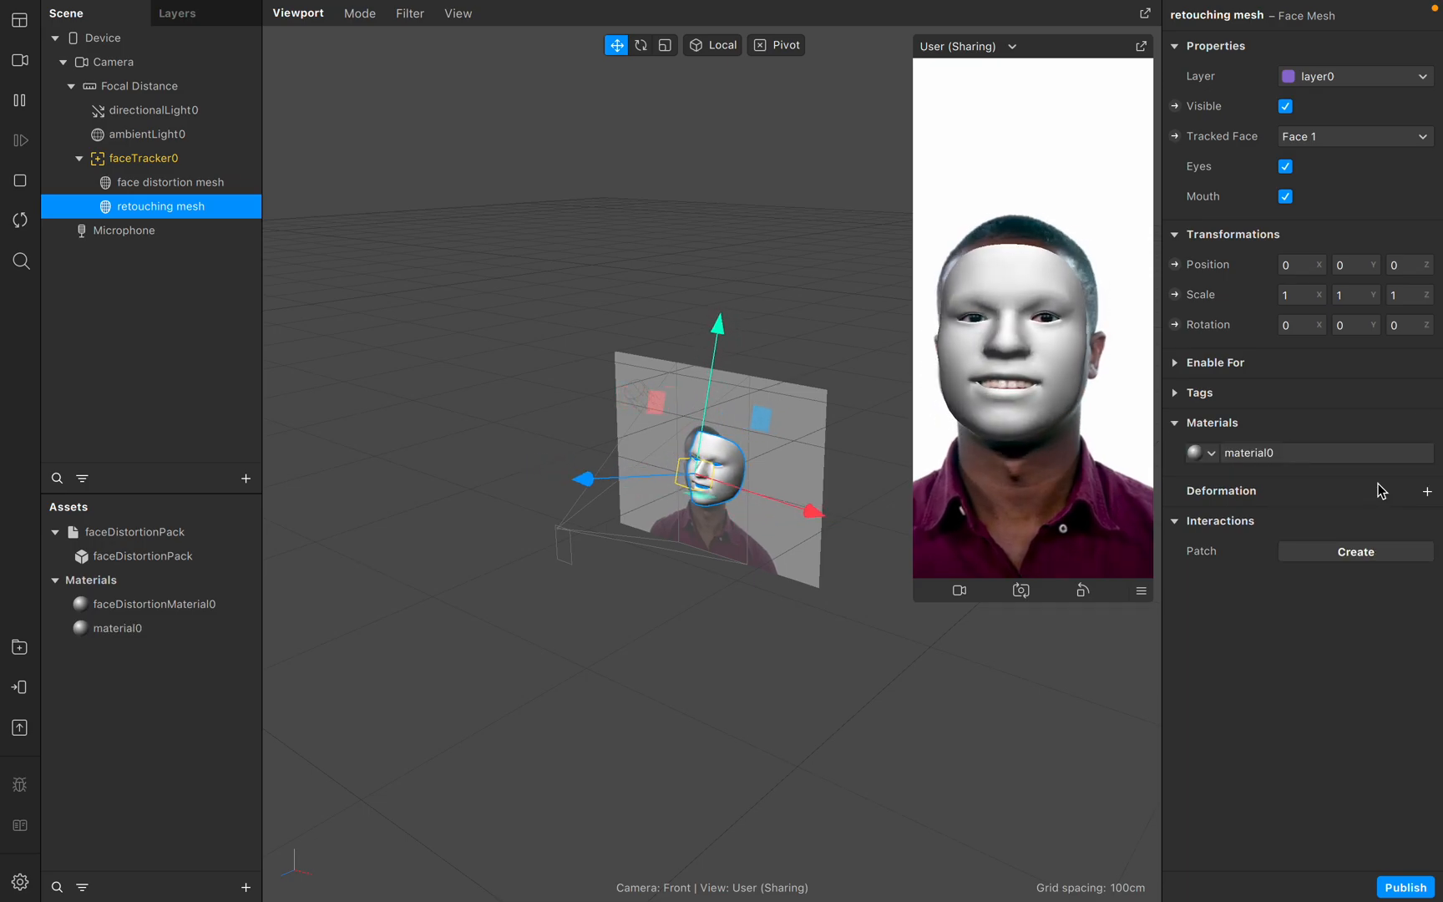
{"action": "left_click", "coordinate": [152, 629]}
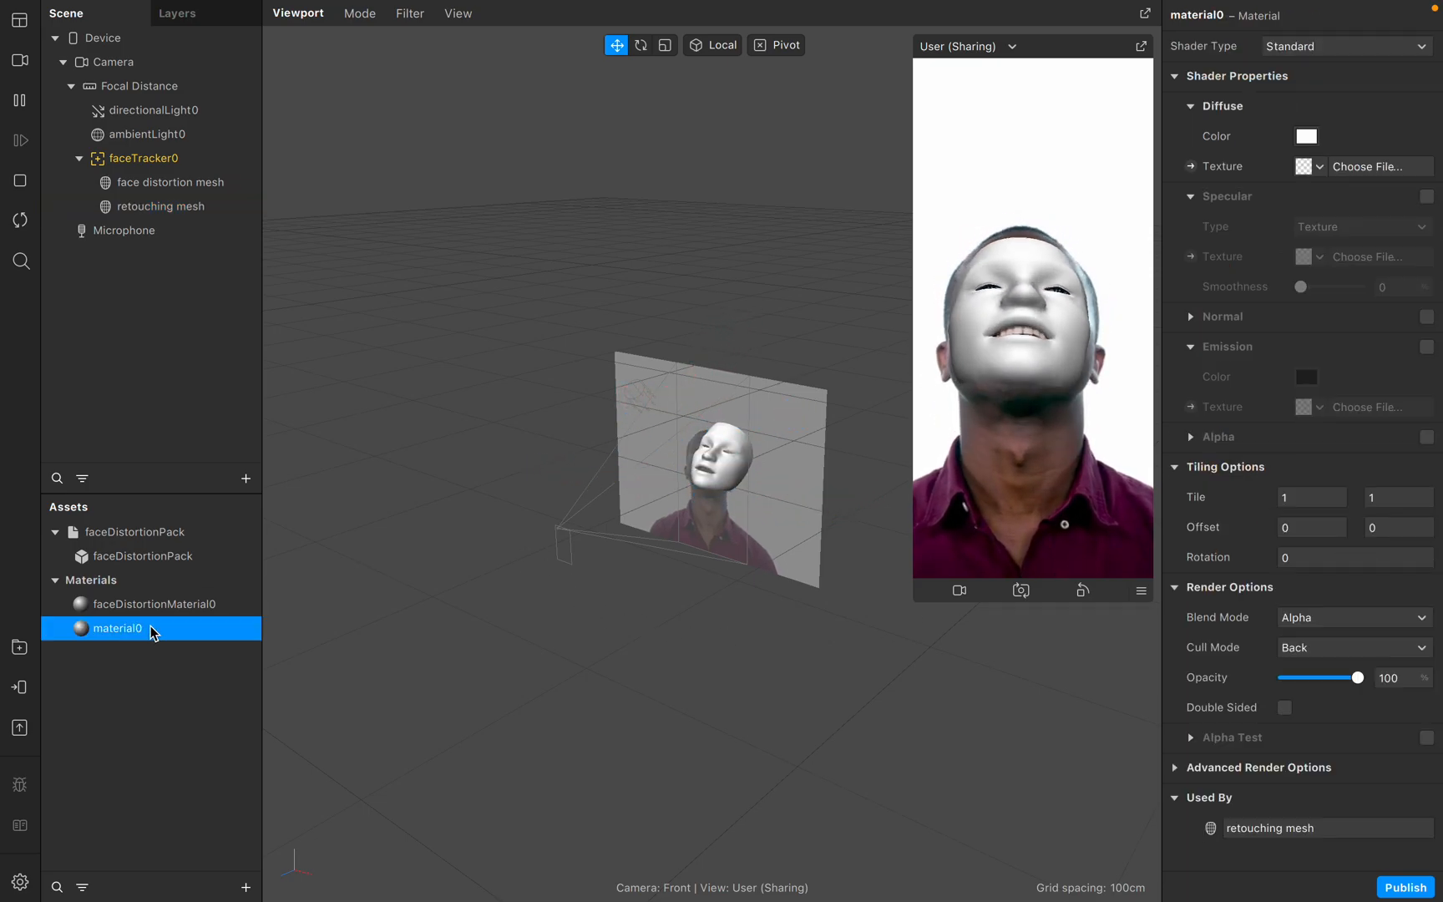
{"action": "right_click", "coordinate": [152, 630]}
{"action": "left_click", "coordinate": [204, 763]}
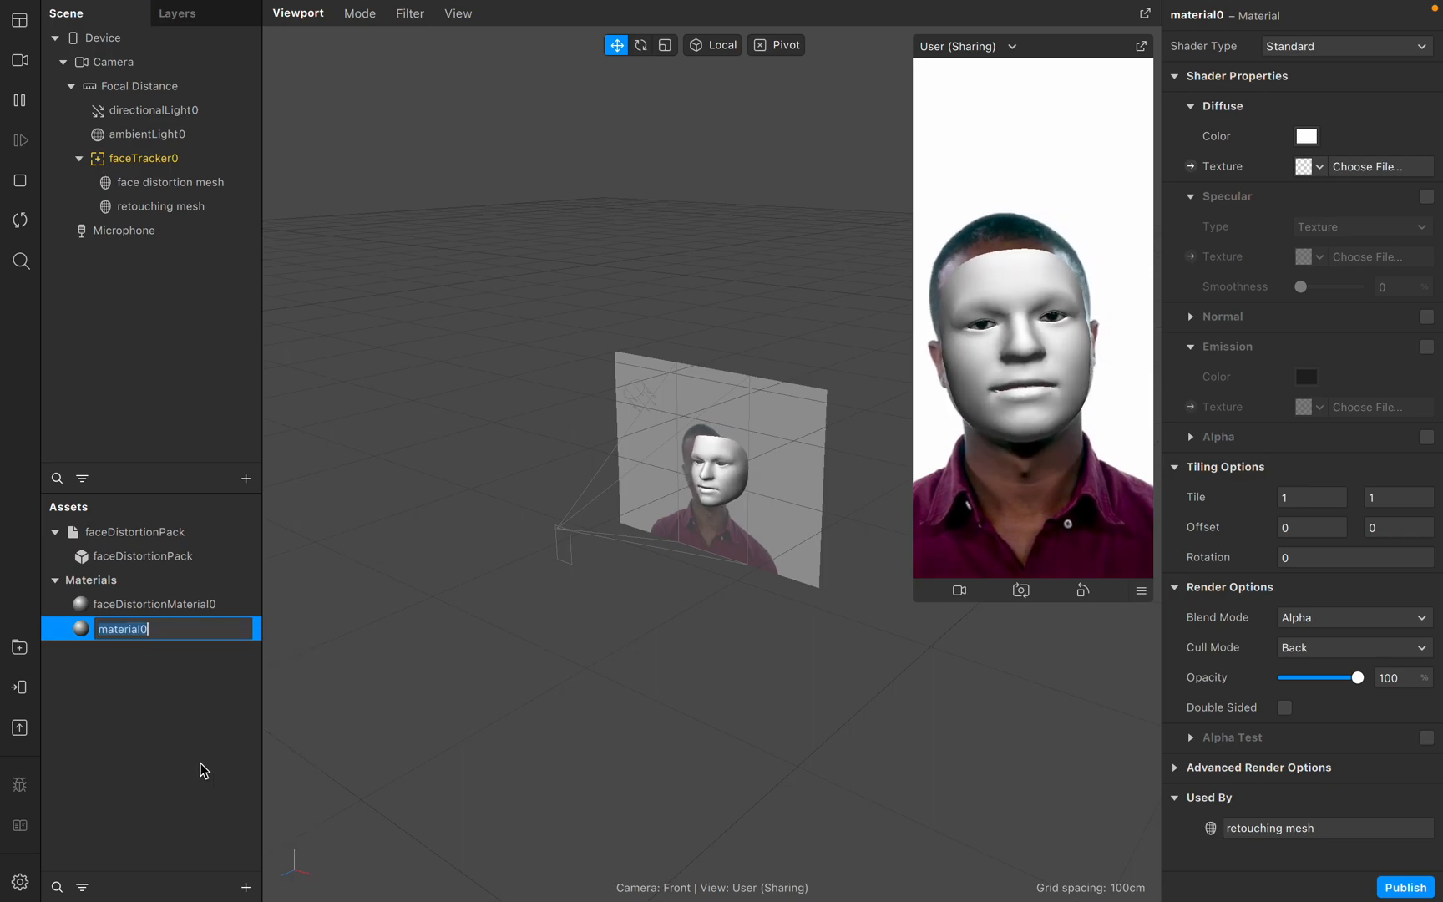
{"action": "key", "text": "BackSpace"}
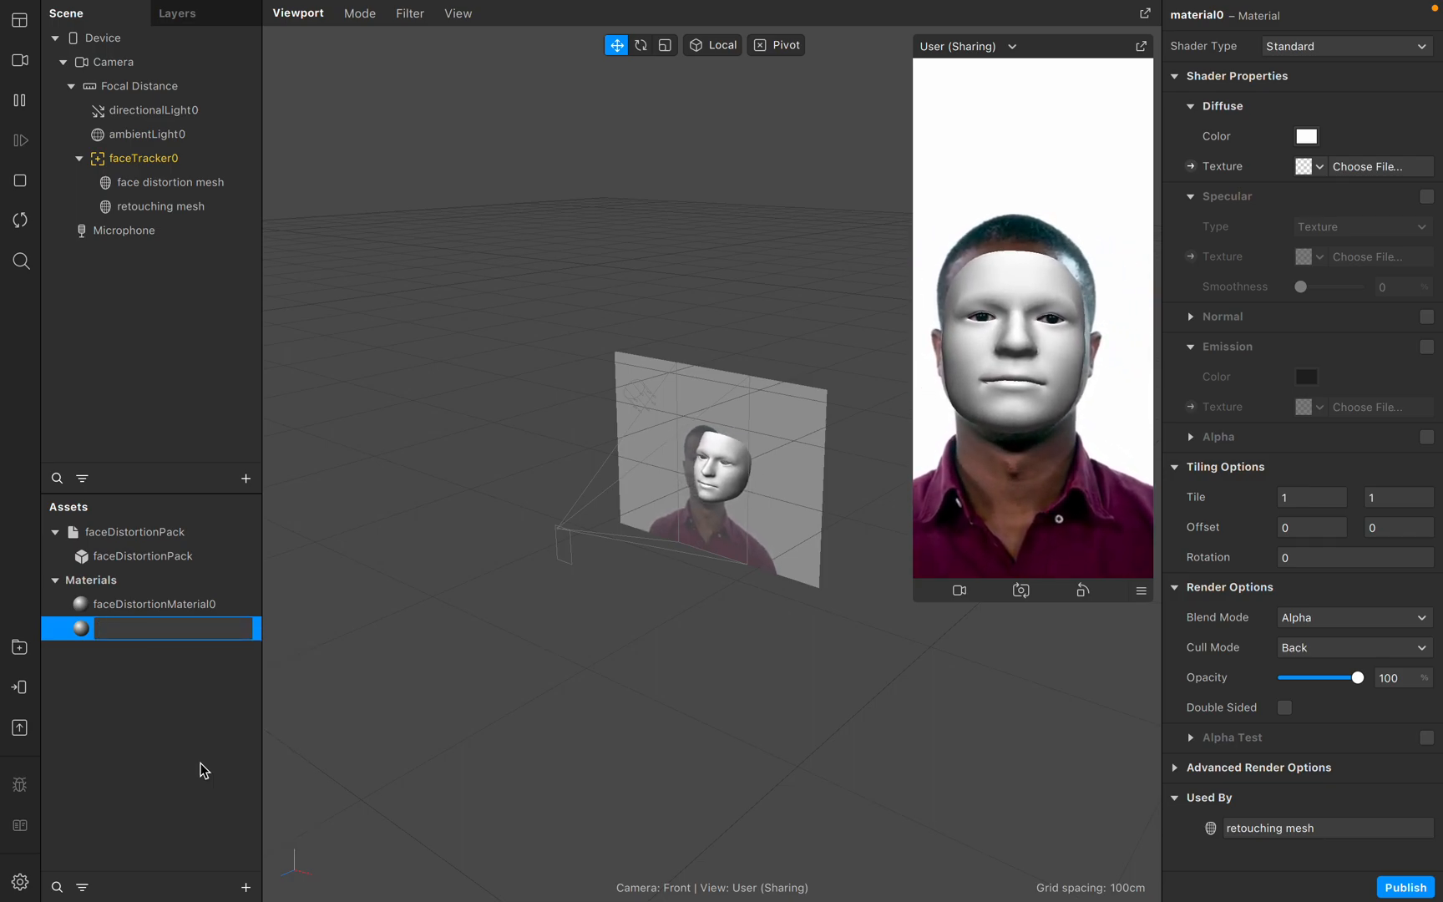
{"action": "type", "text": "retouchi"}
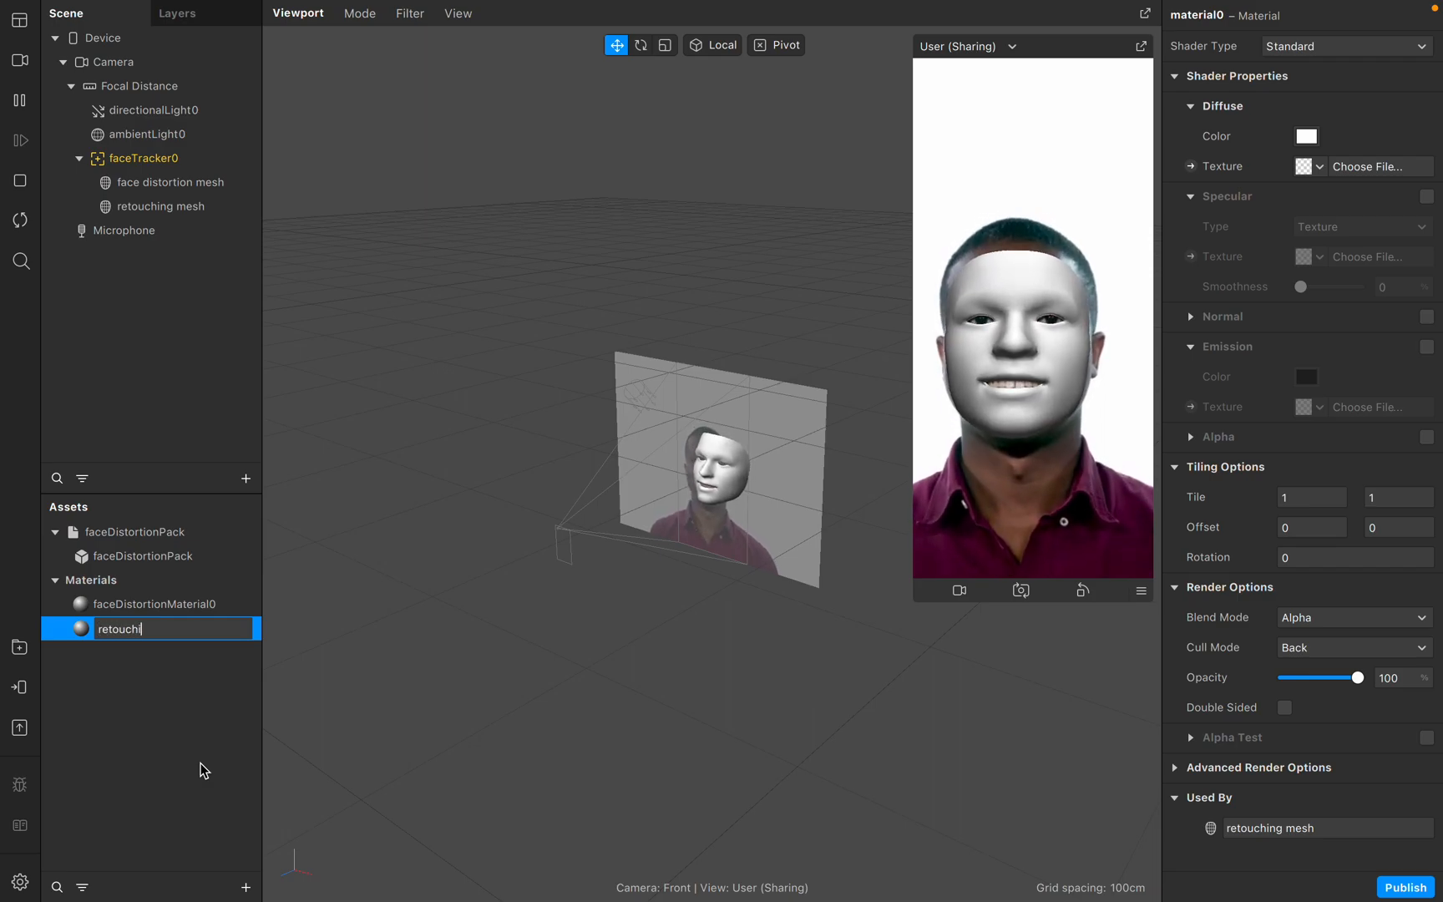
{"action": "type", "text": "ng material"}
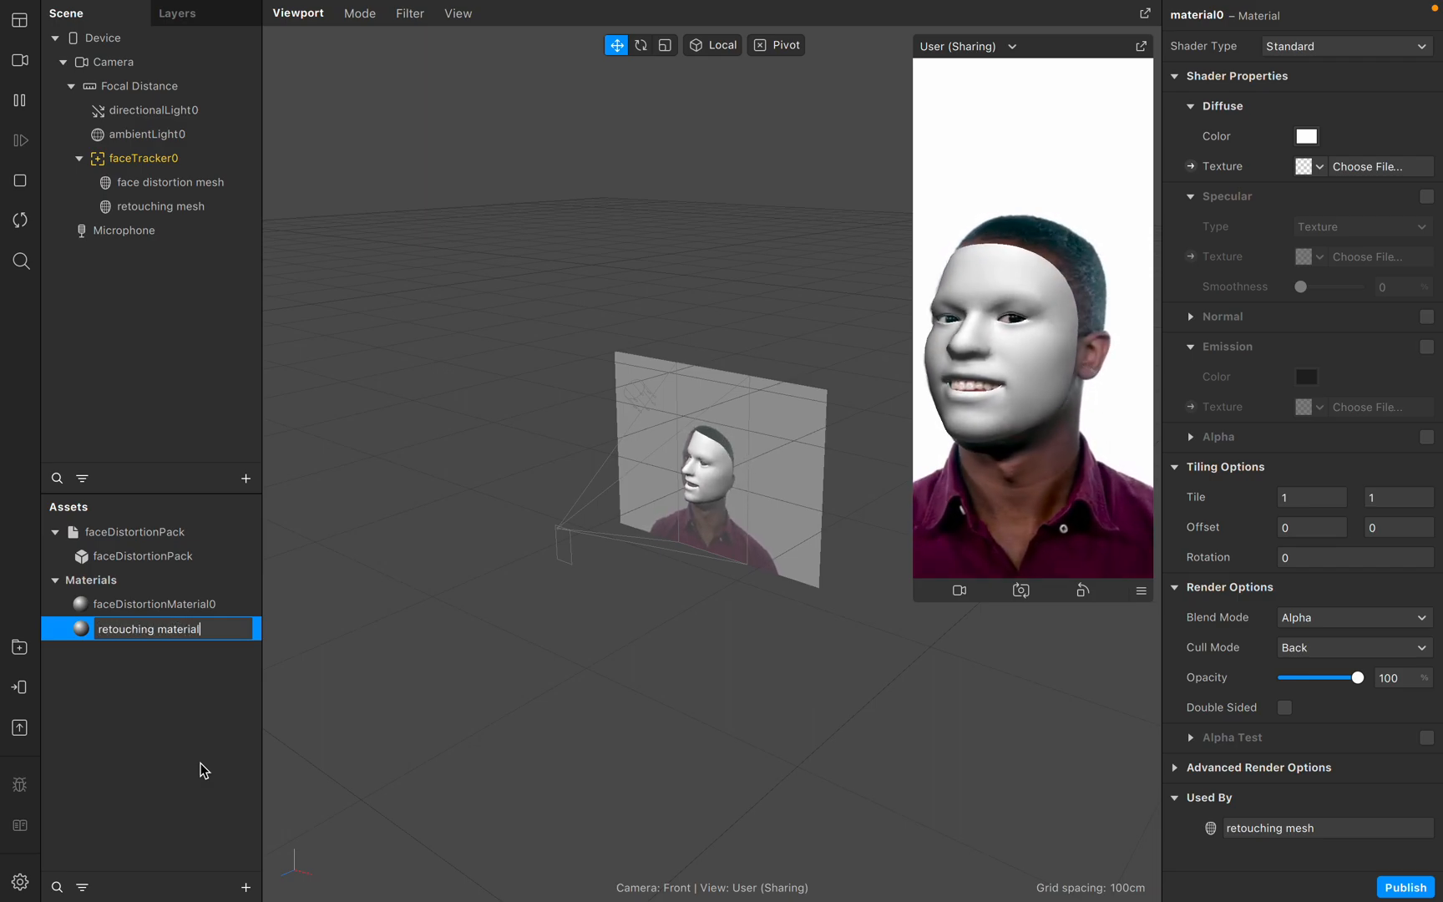
{"action": "key", "text": "Return"}
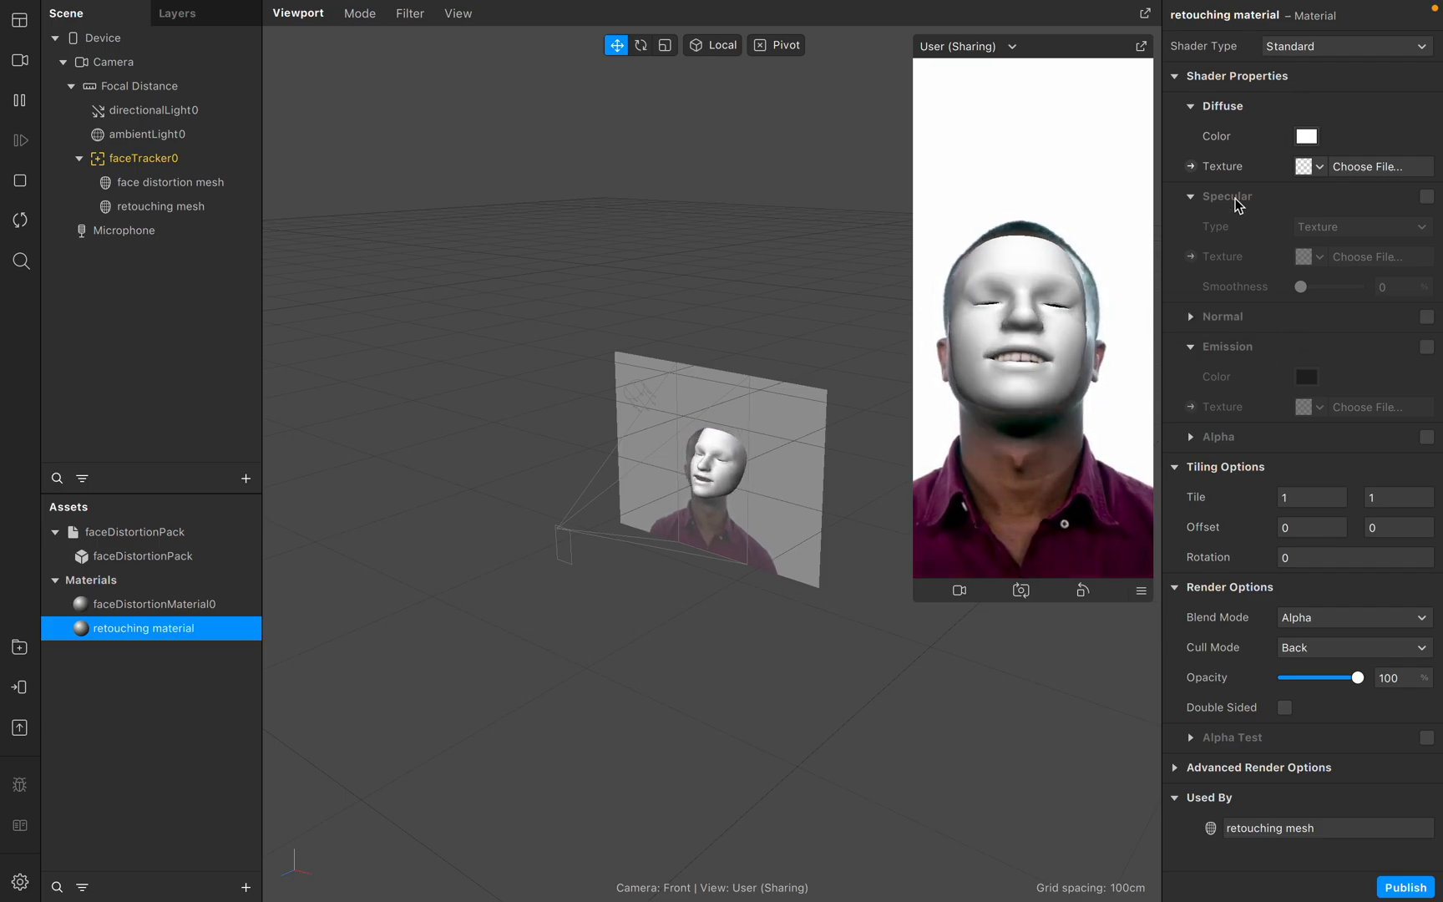
- Change the shader type of the retouching material to Retouching
{"action": "left_click", "coordinate": [155, 208]}
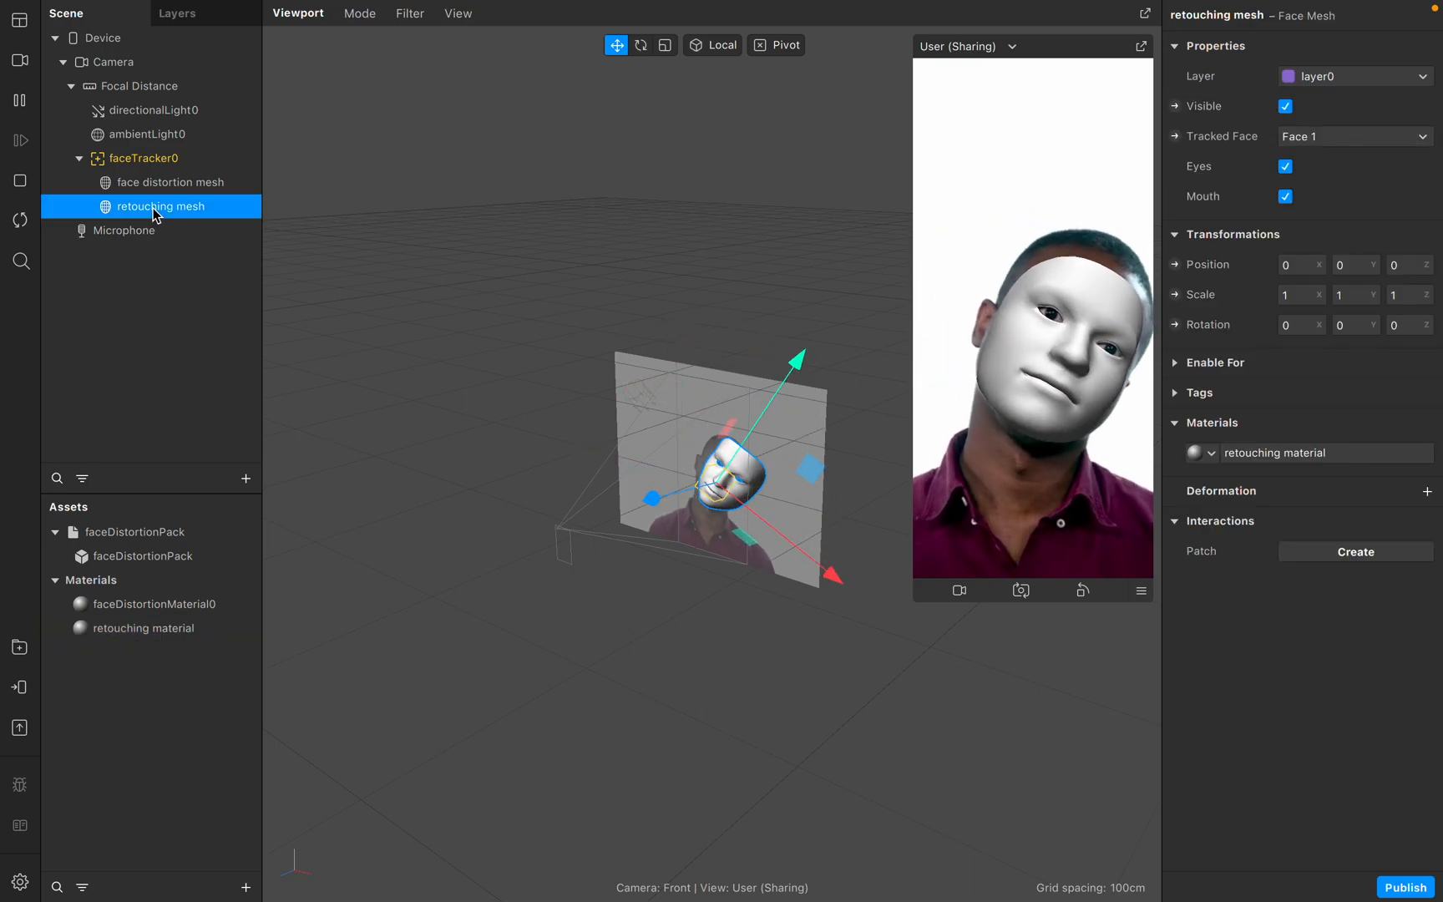
{"action": "left_click", "coordinate": [125, 630]}
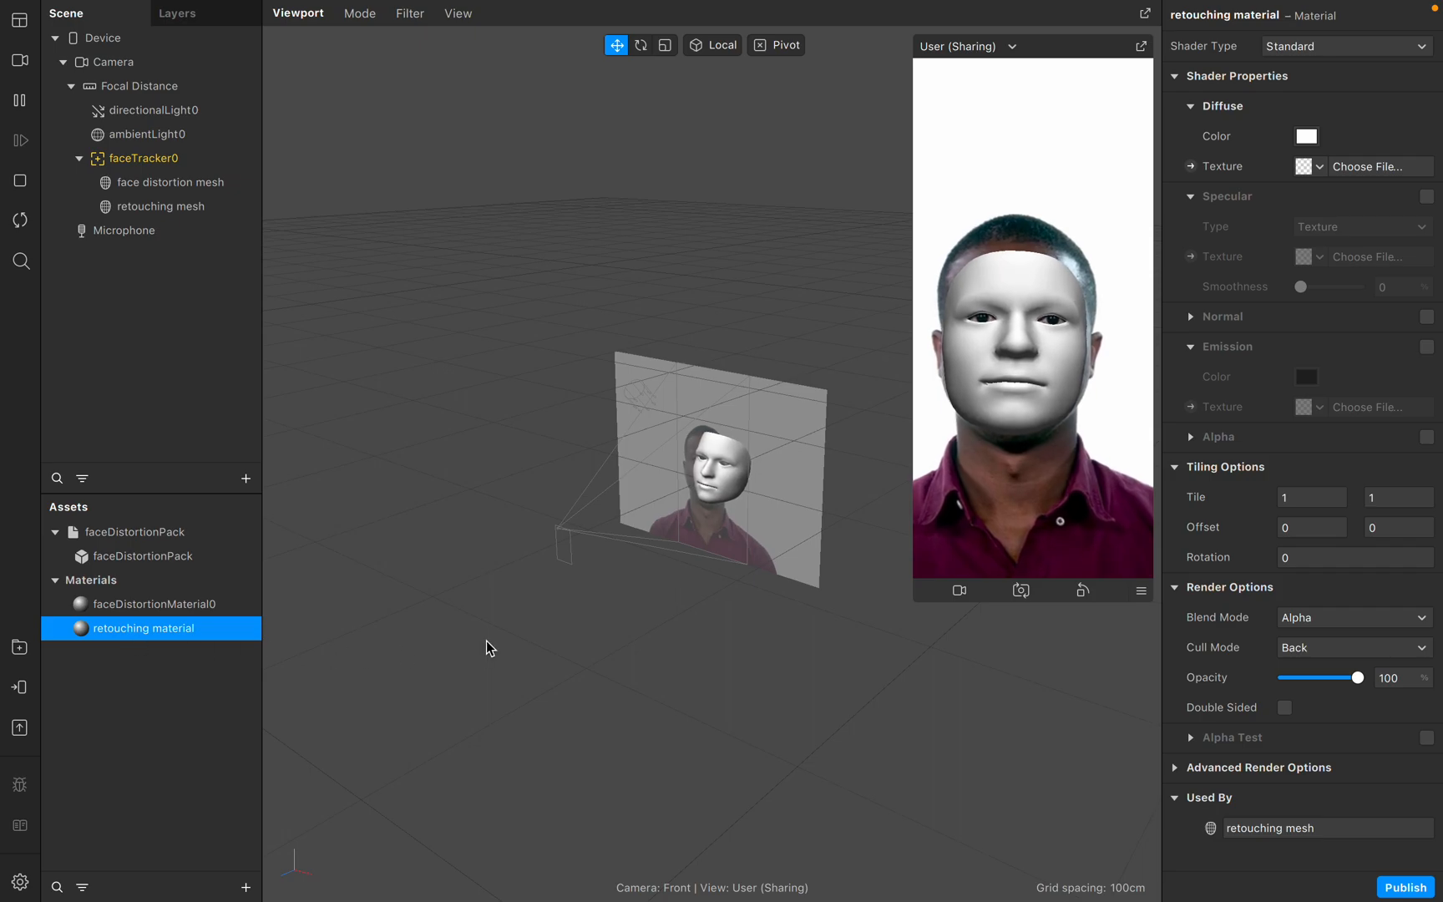
{"action": "left_click", "coordinate": [1375, 49]}
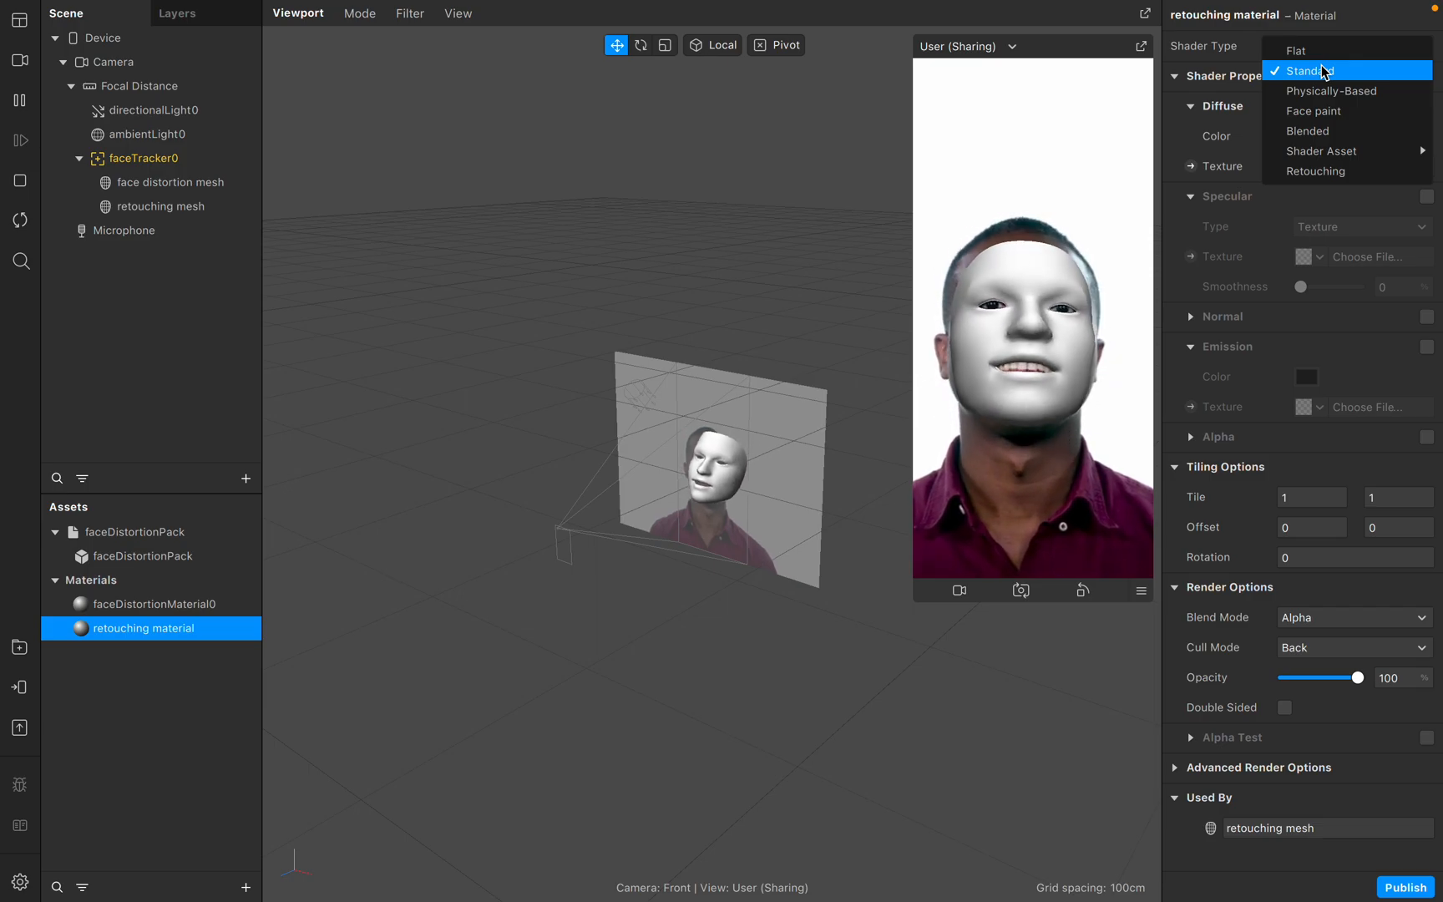
{"action": "left_click", "coordinate": [1332, 171]}
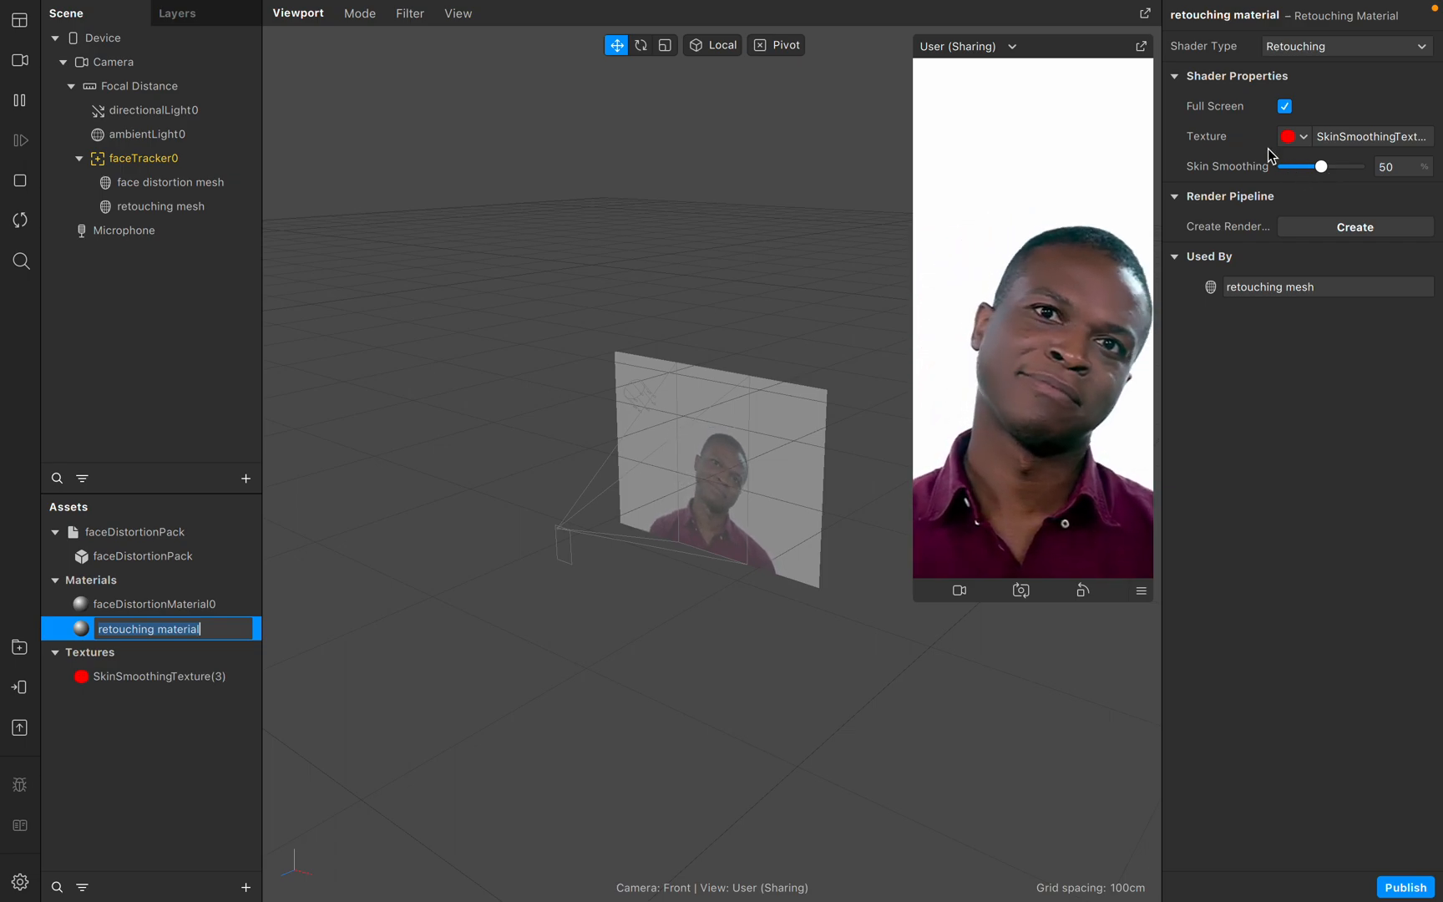
- Try the retouching material's skin smoothing at 0%, set it to 100%, and turn off its Full Screen option
{"action": "left_click_drag", "start_coordinate": [1321, 167], "coordinate": [1282, 173]}
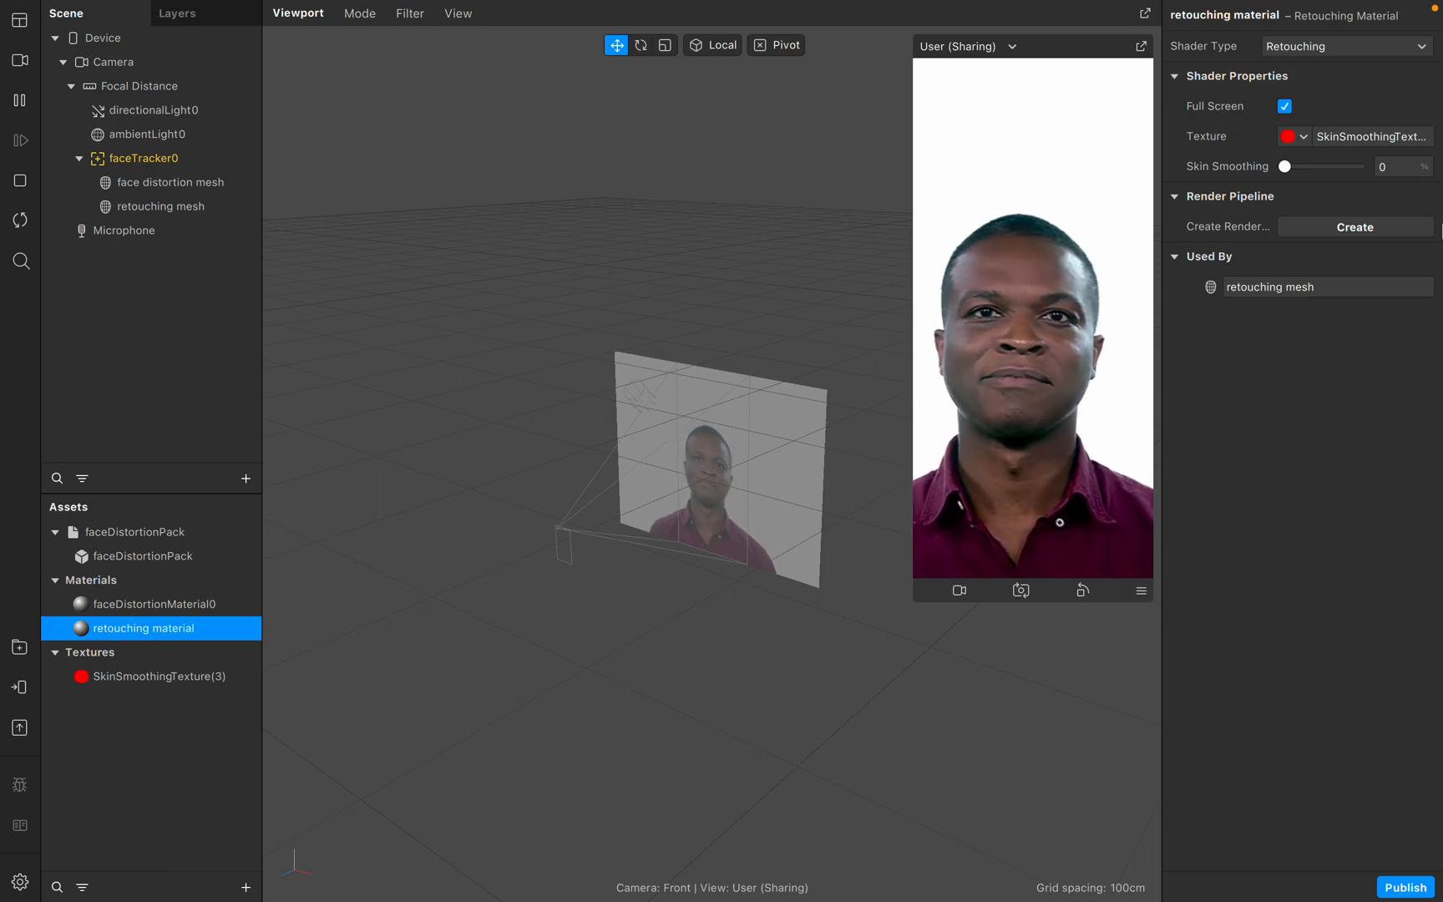
{"action": "left_click_drag", "start_coordinate": [1285, 165], "coordinate": [1441, 172]}
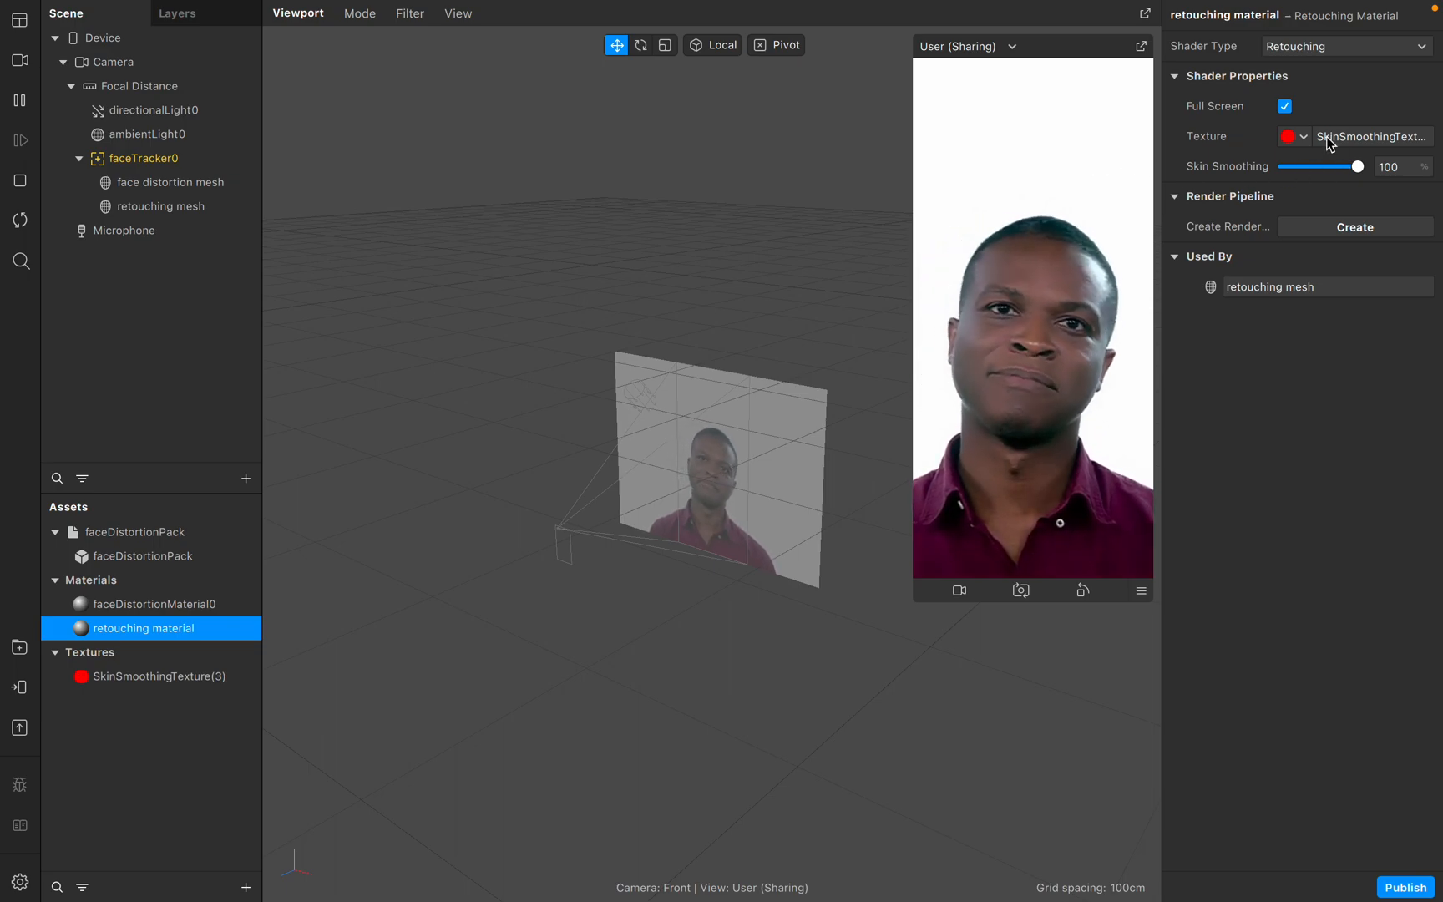
{"action": "left_click", "coordinate": [1286, 108]}
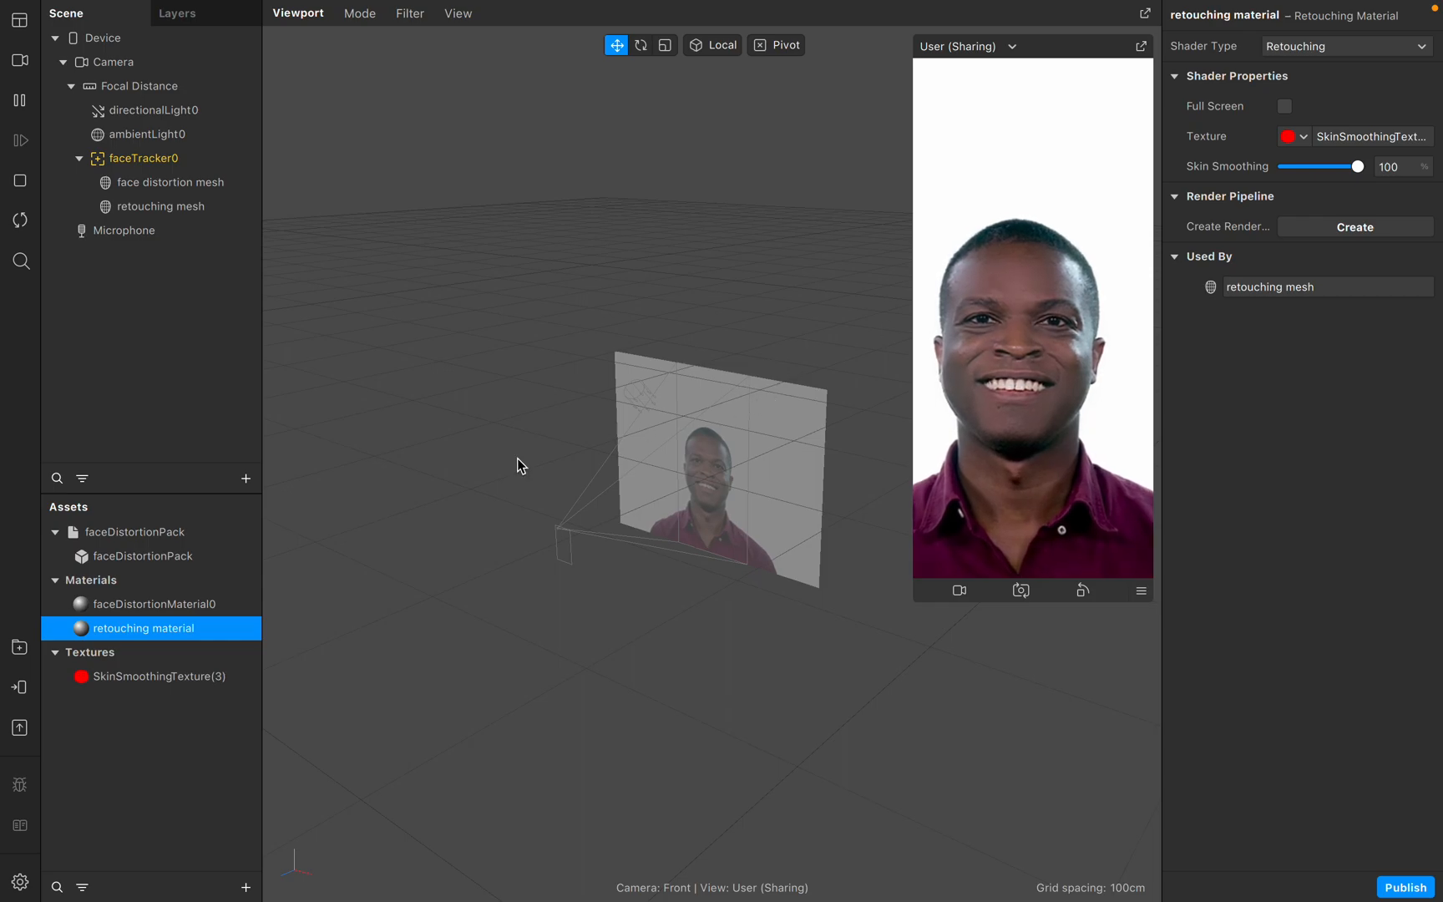
{"action": "left_click", "coordinate": [153, 556]}
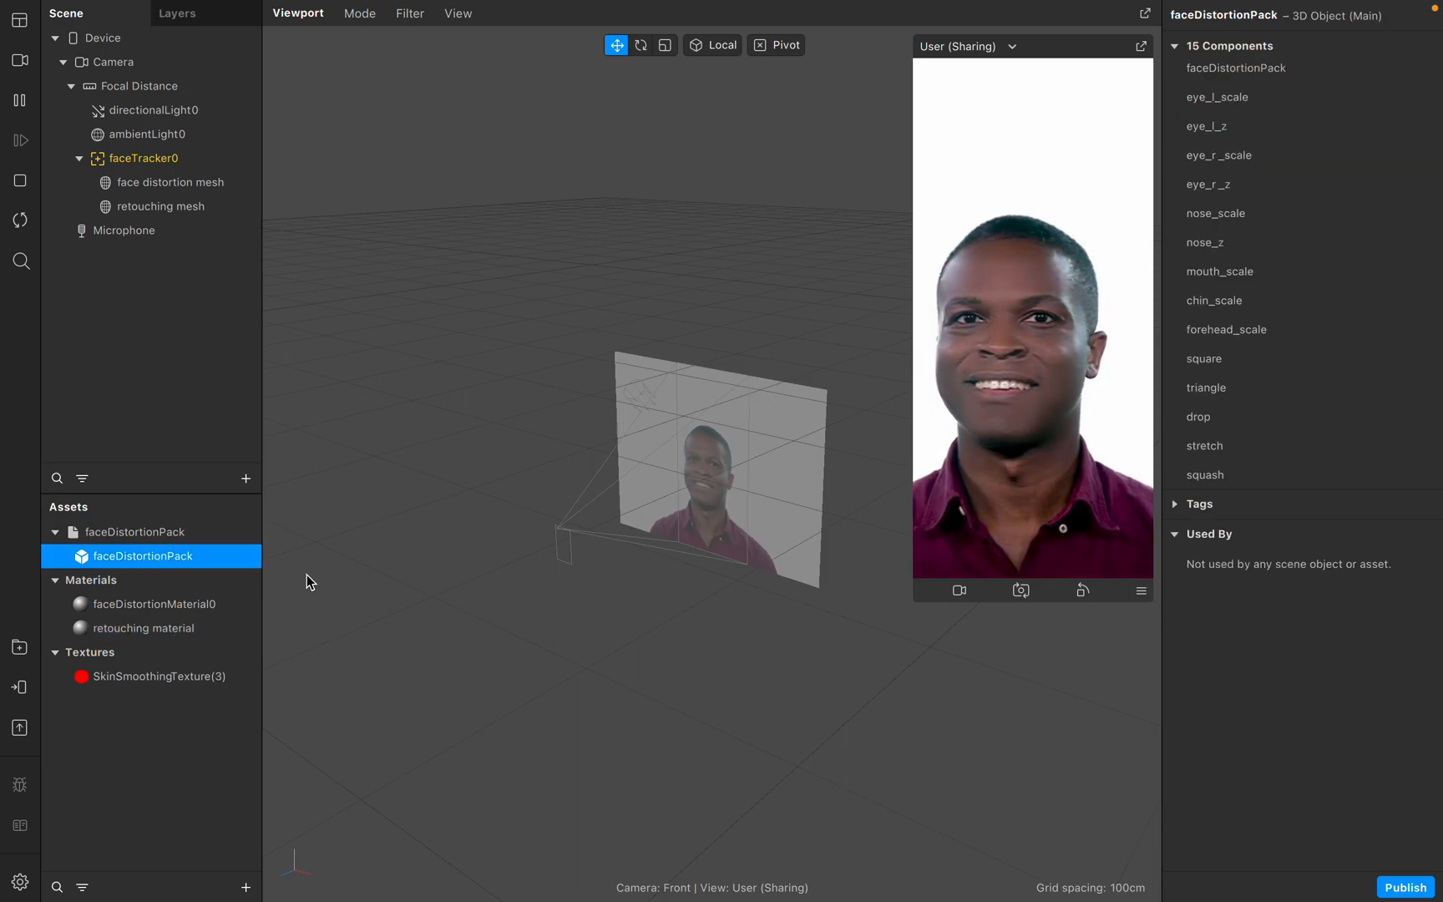